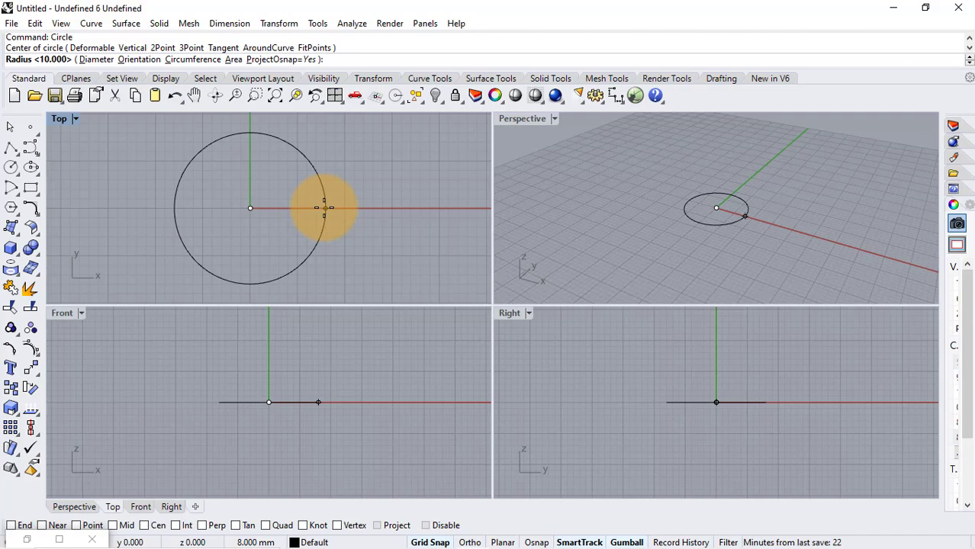
- Complete a circle of 8 mm radius centred on the origin and maximize the Perspective view
left_click(324, 208)
double_click(525, 119)
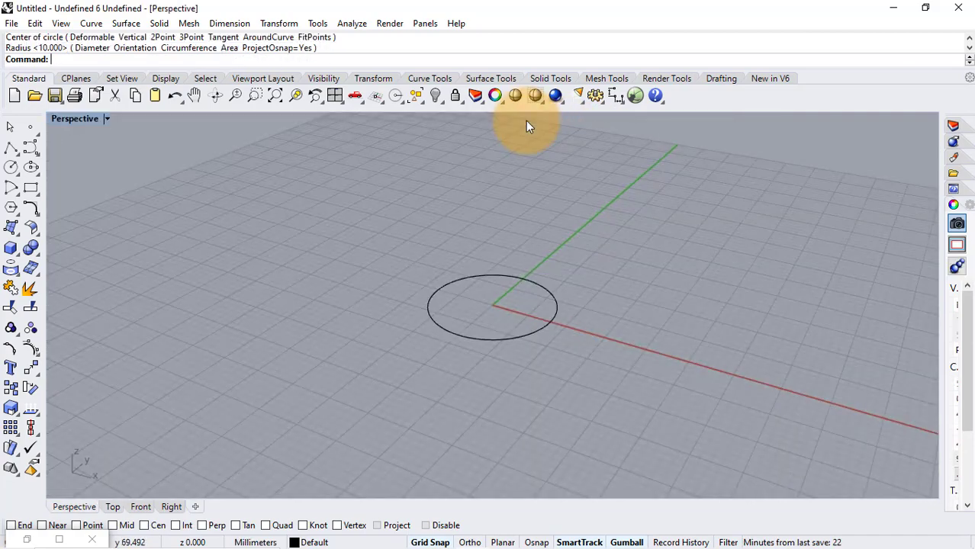
scroll(435, 302, "up", 5)
right_click_drag(569, 297, 608, 272)
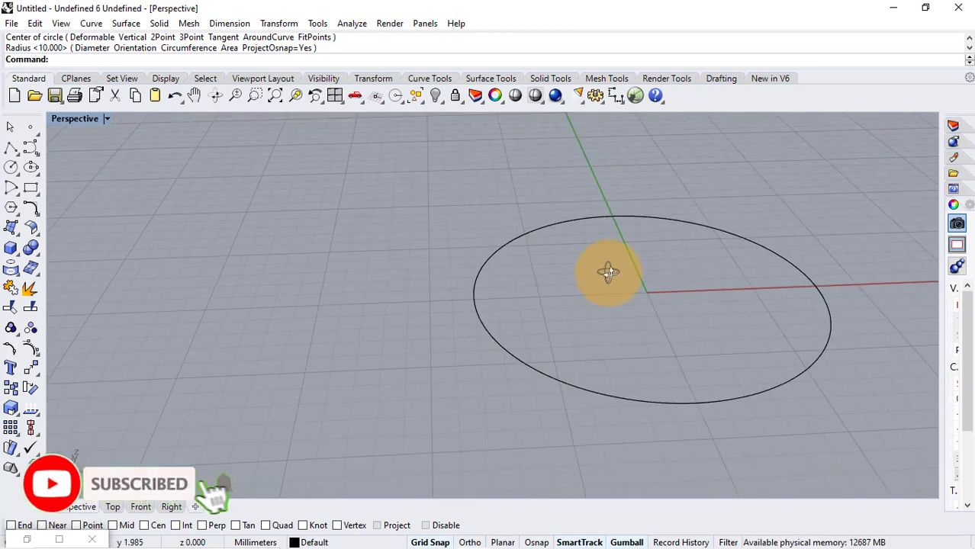
- Launch Grasshopper and add a Curve parameter to the empty canvas
type("Grasshopper")
key("Return")
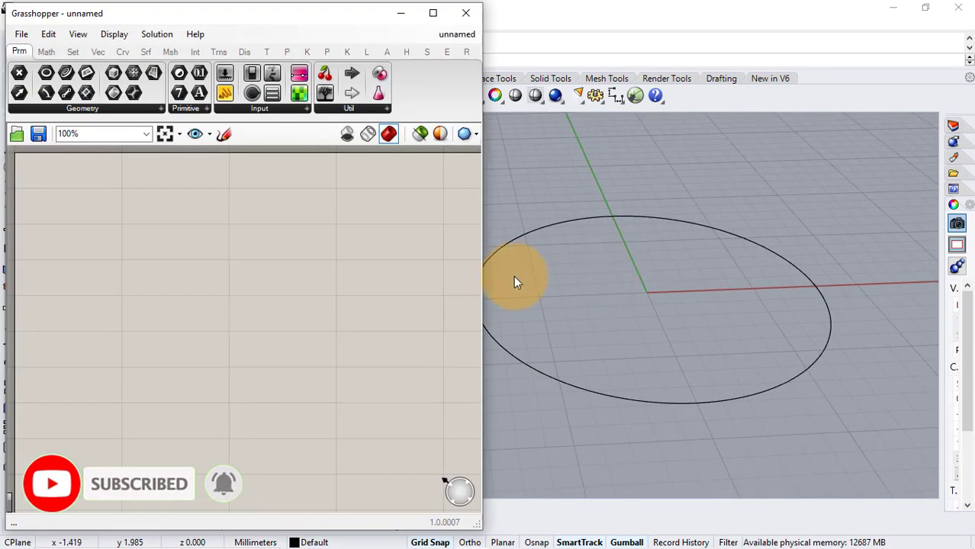
double_click(109, 215)
type("crv")
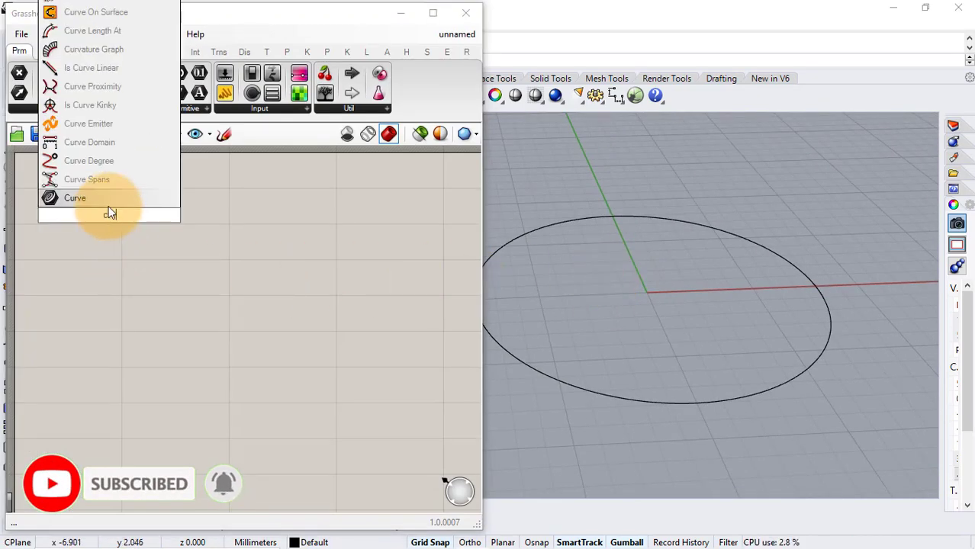
key("Return")
- Reference the drawn circle as the single curve of the Curve parameter
right_click(113, 216)
left_click(192, 416)
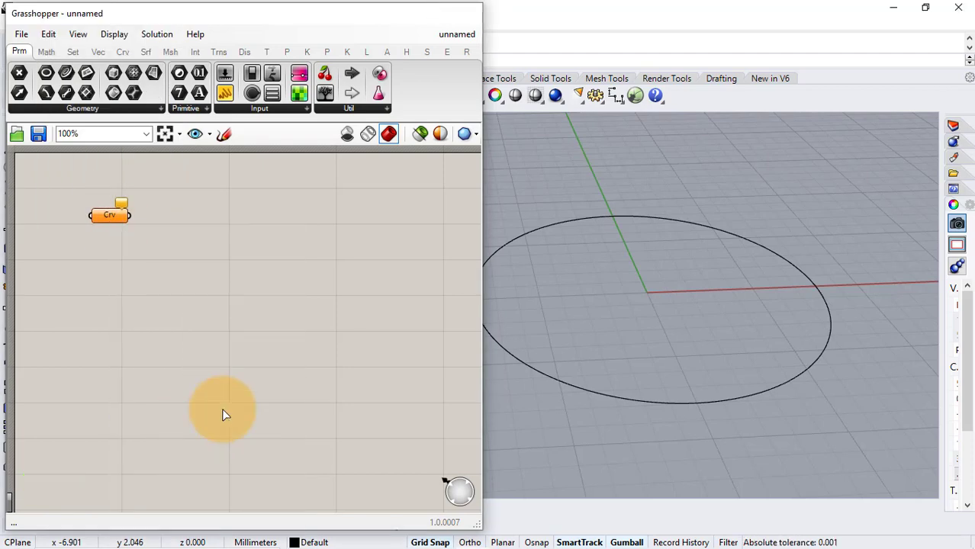
left_click(519, 366)
right_click_drag(671, 375, 690, 352)
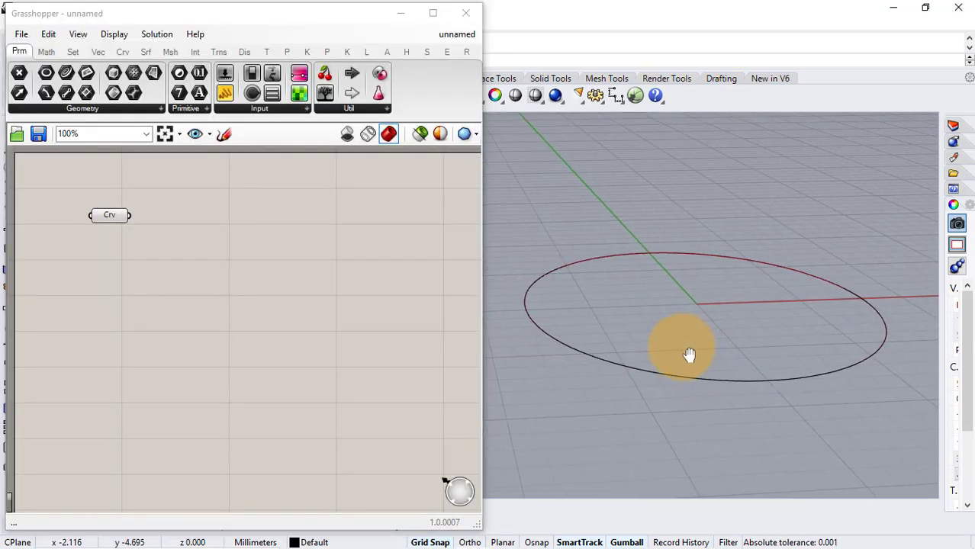
- Add a Perp Frames component and connect the Curve parameter to its curve input
double_click(165, 223)
type("perp")
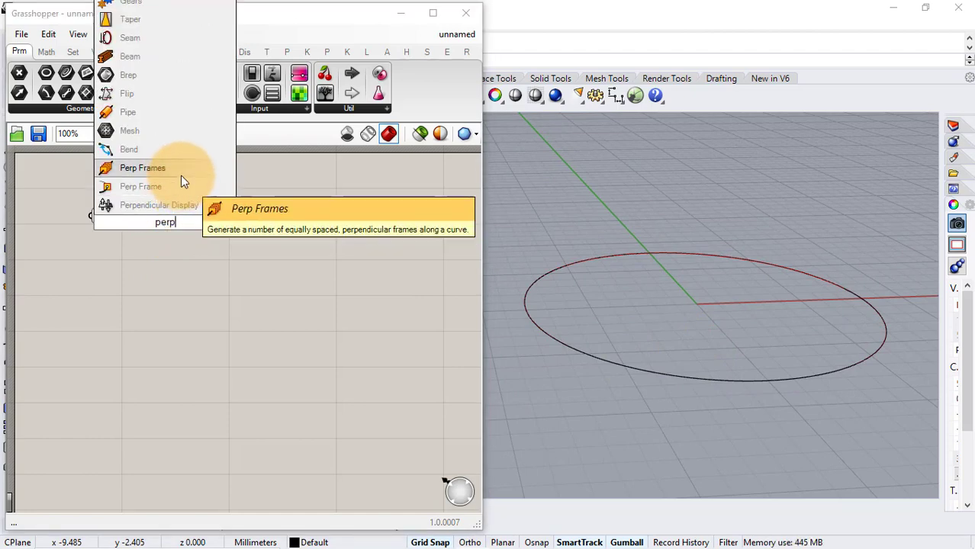
left_click(181, 174)
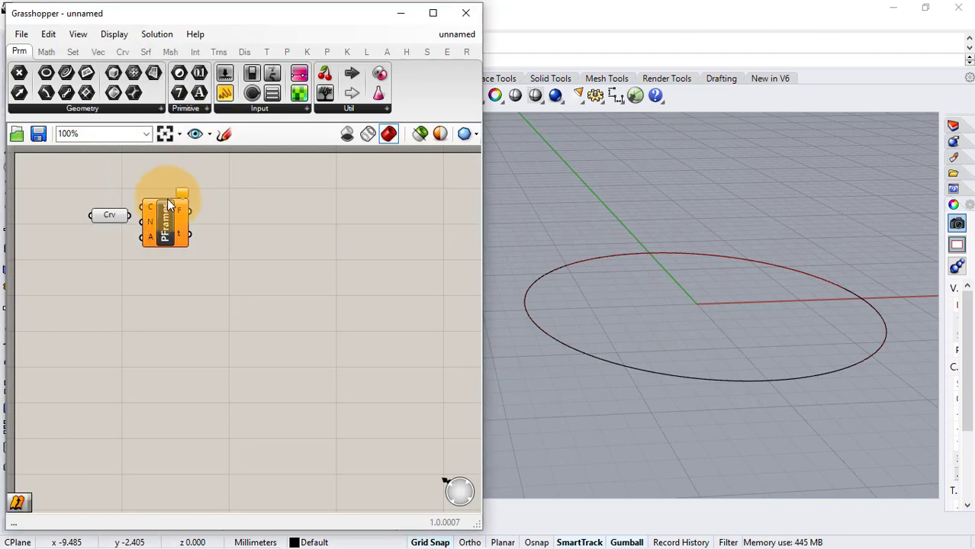
left_click_drag(130, 216, 163, 228)
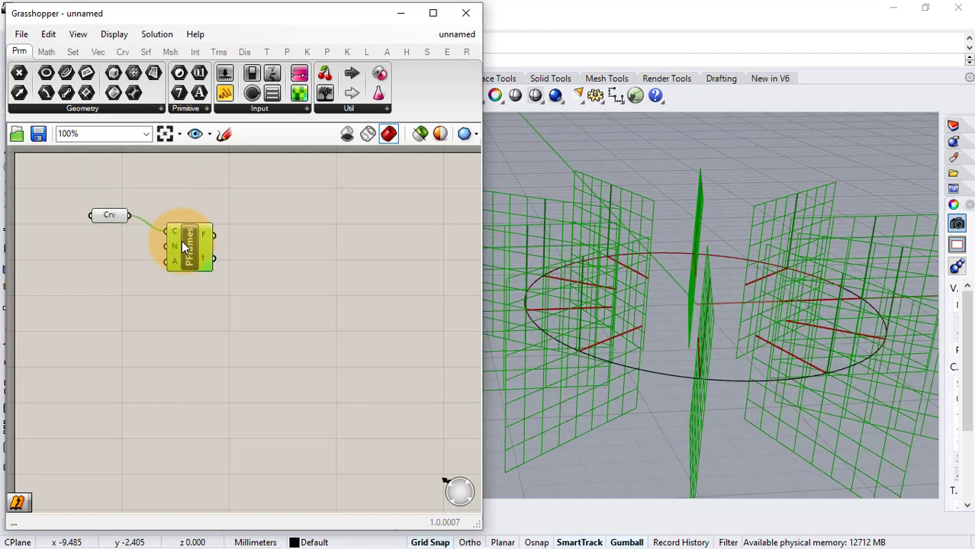
mouse_move(658, 263)
right_mouse_down()
mouse_move(679, 272)
mouse_move(670, 272)
right_mouse_up()
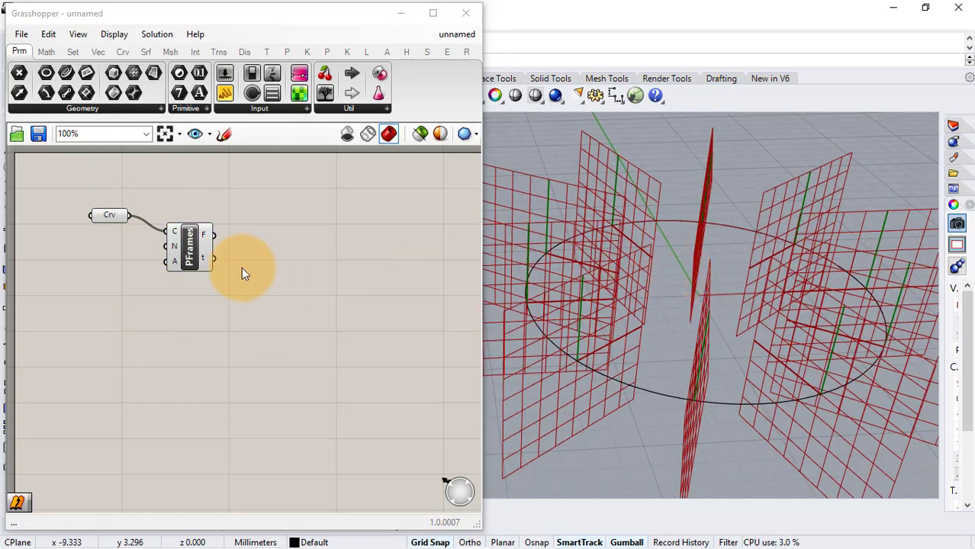
- Add a number slider with value 25 and connect it to the count input of the Perp Frames component
scroll(84, 251, "up", 1)
double_click(94, 310)
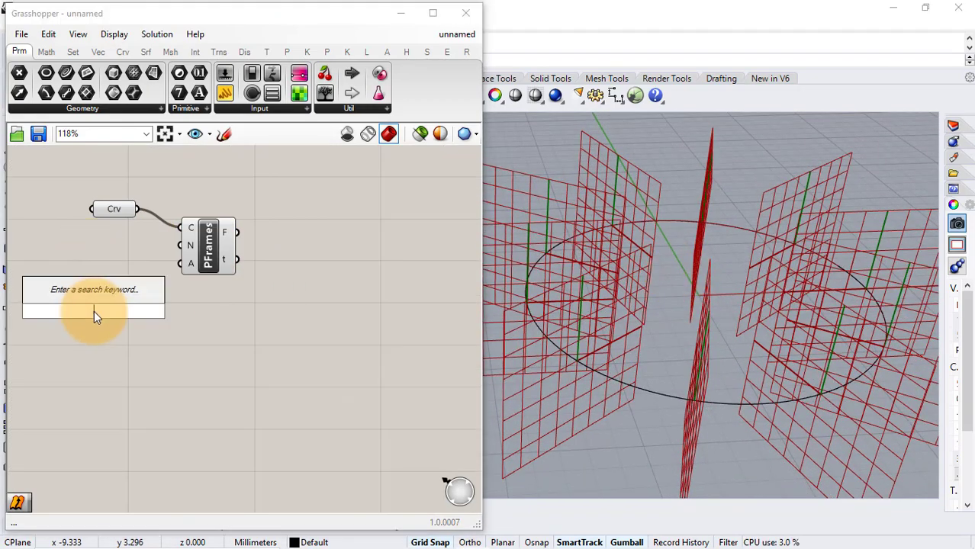
type("25")
key("Return")
left_click_drag(164, 310, 219, 252)
left_click(228, 315)
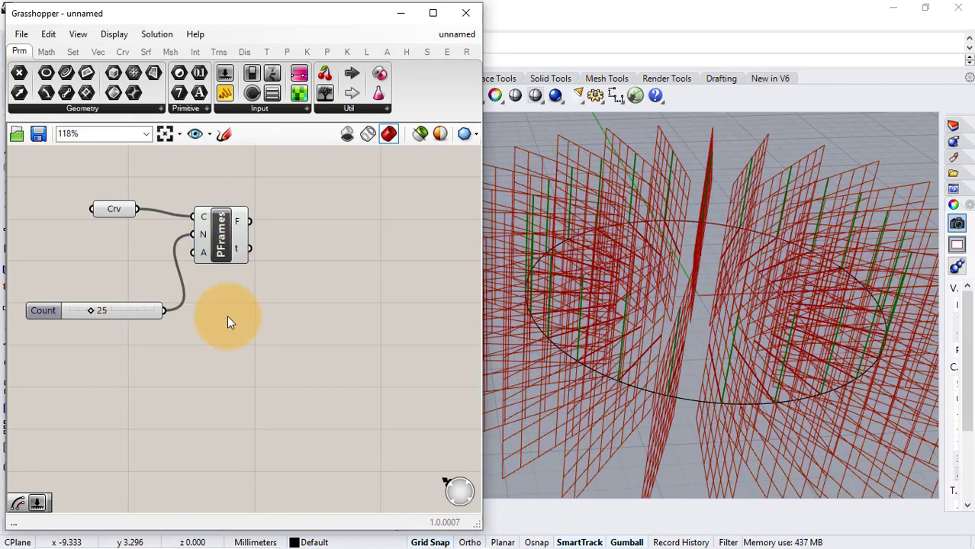
- Add a Polygon component and feed the Perp Frames frames output into its plane input
double_click(227, 315)
type("Pol")
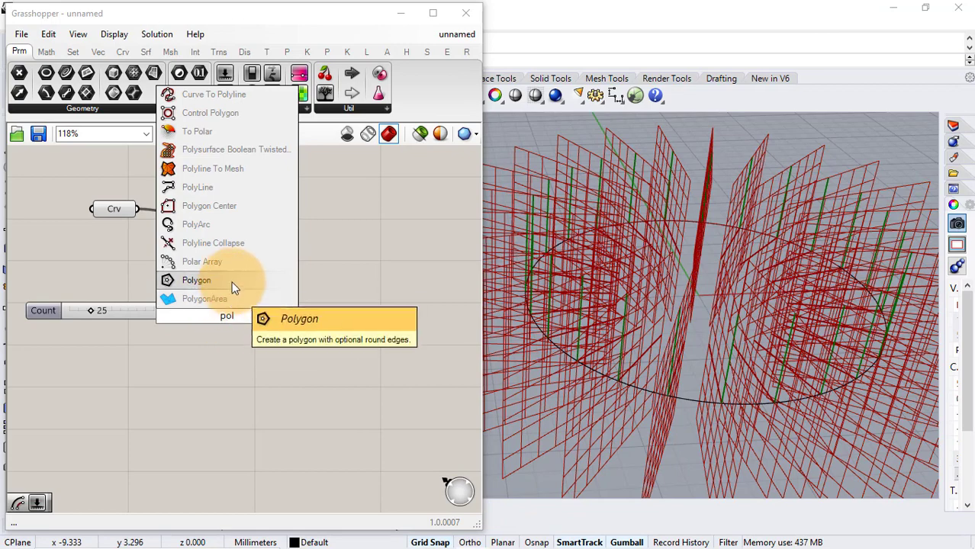
left_click(221, 280)
left_click_drag(221, 294, 315, 302)
left_click_drag(252, 222, 311, 308)
left_click(247, 340)
- Turn off the preview of the Curve parameter and the Perp Frames component, leaving the polygons displayed
left_click_drag(212, 190, 135, 403)
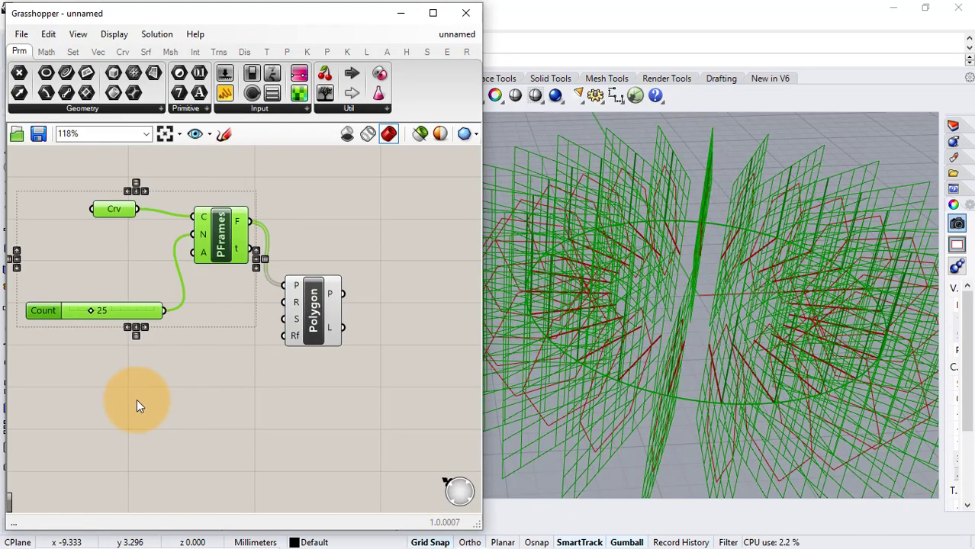
middle_click(148, 386)
left_click(189, 388)
left_click(190, 387)
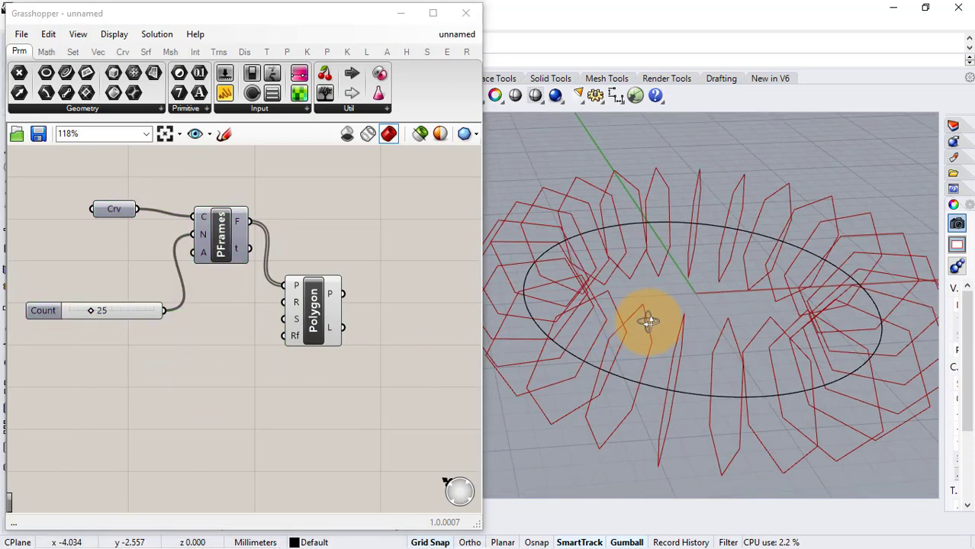
right_click_drag(644, 320, 667, 313)
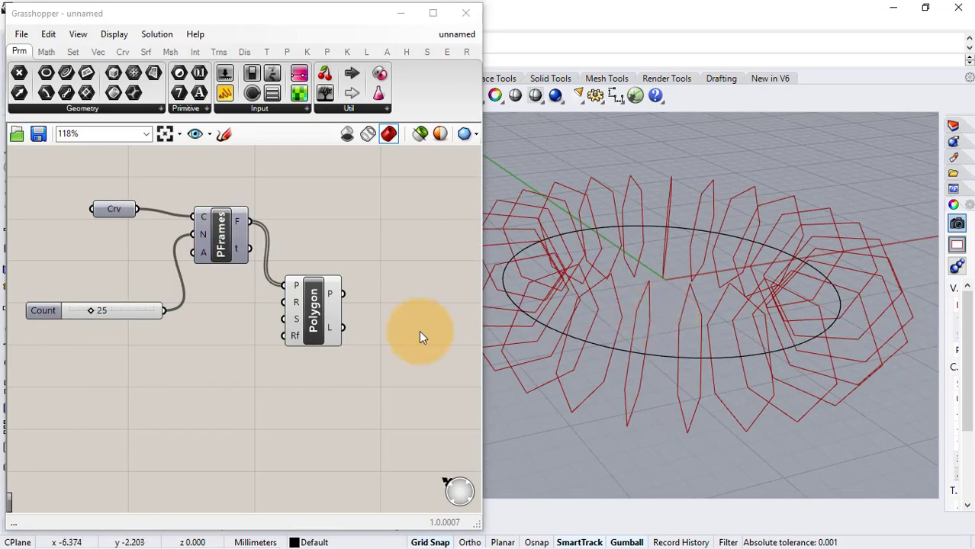
- Reposition the Polygon component and move the Count slider closer to the Curve parameter
left_click_drag(300, 319, 311, 333)
left_click(188, 349)
scroll(187, 346, "up", 2)
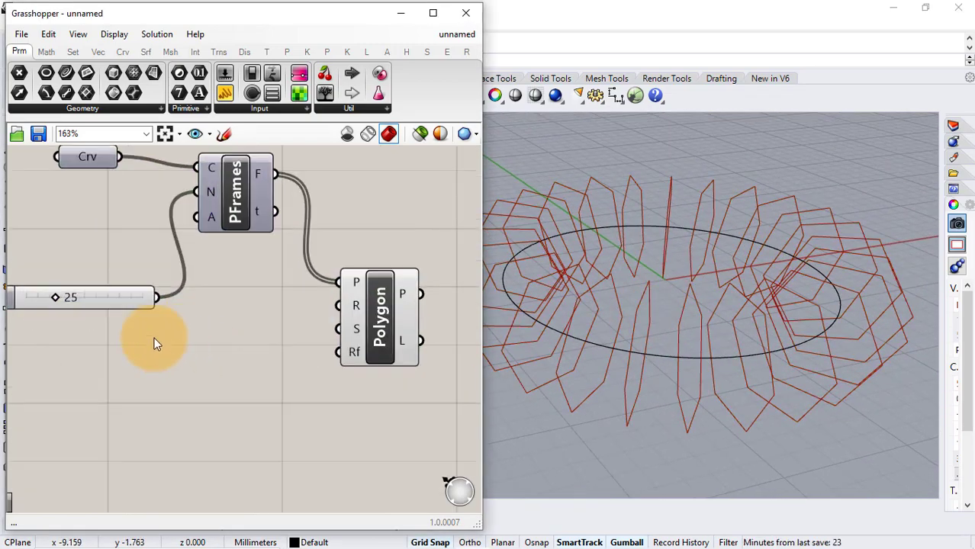
left_click_drag(127, 295, 126, 229)
left_click(193, 301)
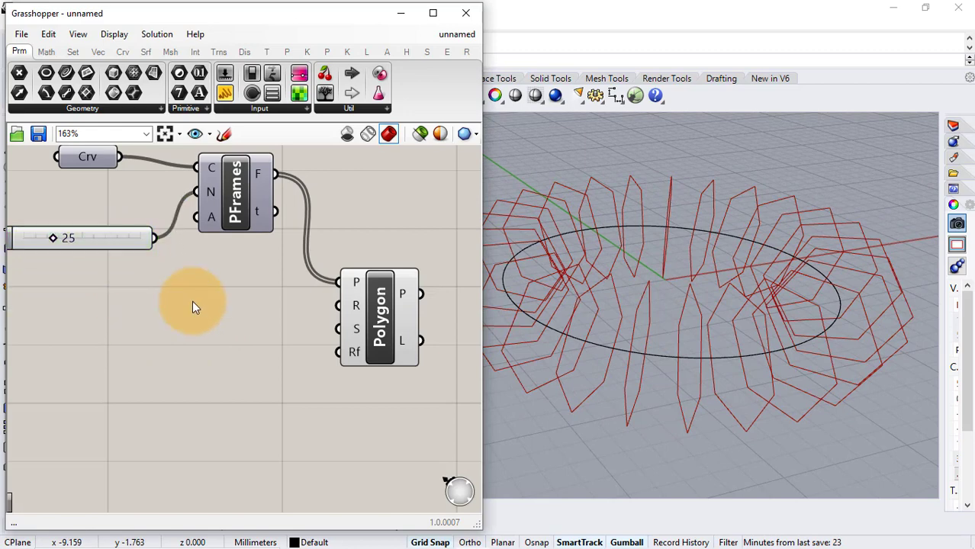
- Add a decimal number slider with value 2.00 and connect it to the Polygon radius input
double_click(143, 322)
type("20")
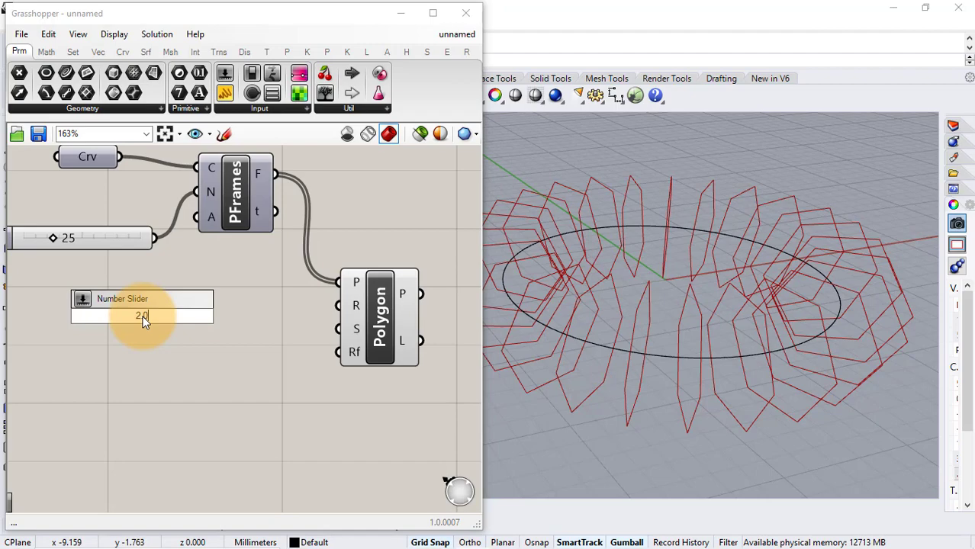
key("Return")
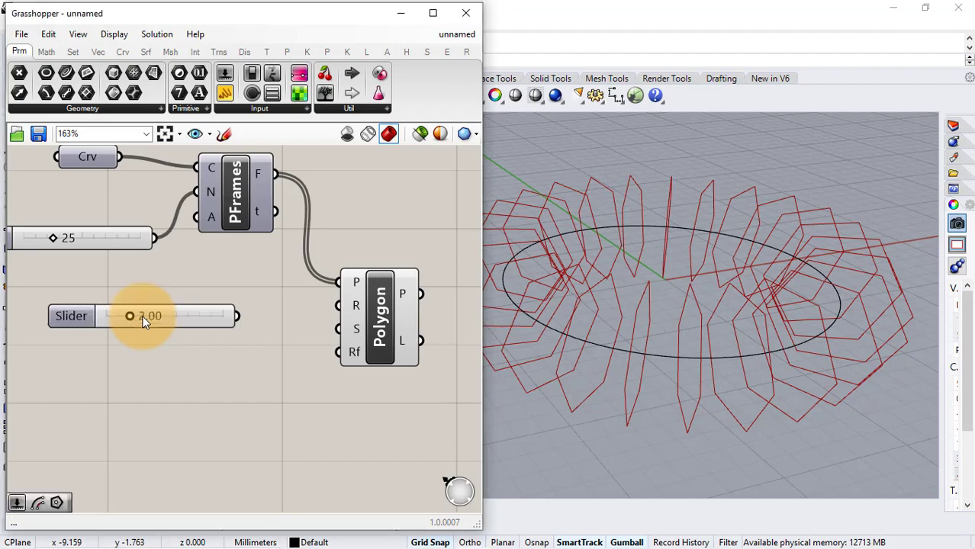
left_click_drag(237, 316, 339, 305)
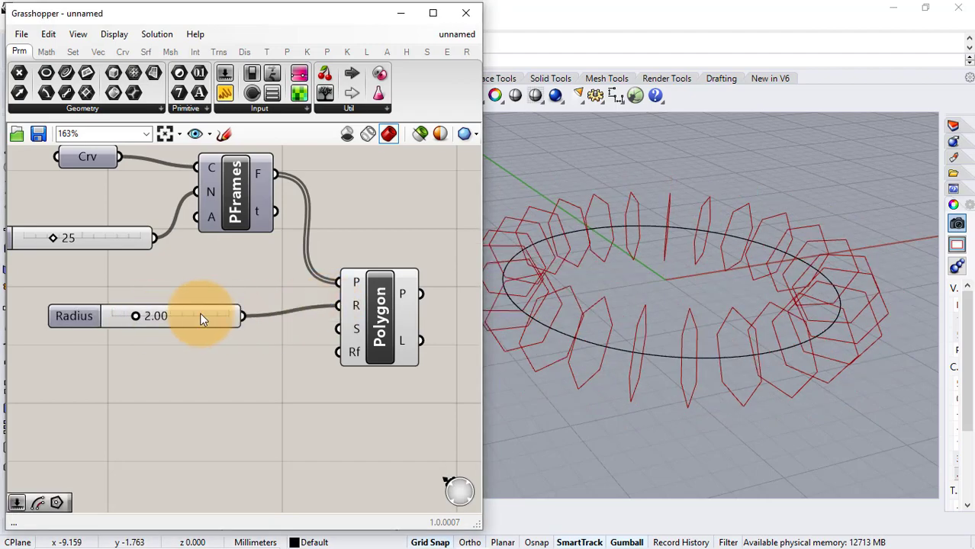
- Try varying the polygon radius with its slider, and set the value to 2
mouse_move(136, 320)
left_mouse_down()
mouse_move(179, 319)
mouse_move(132, 317)
mouse_move(144, 318)
left_mouse_up()
double_click(146, 316)
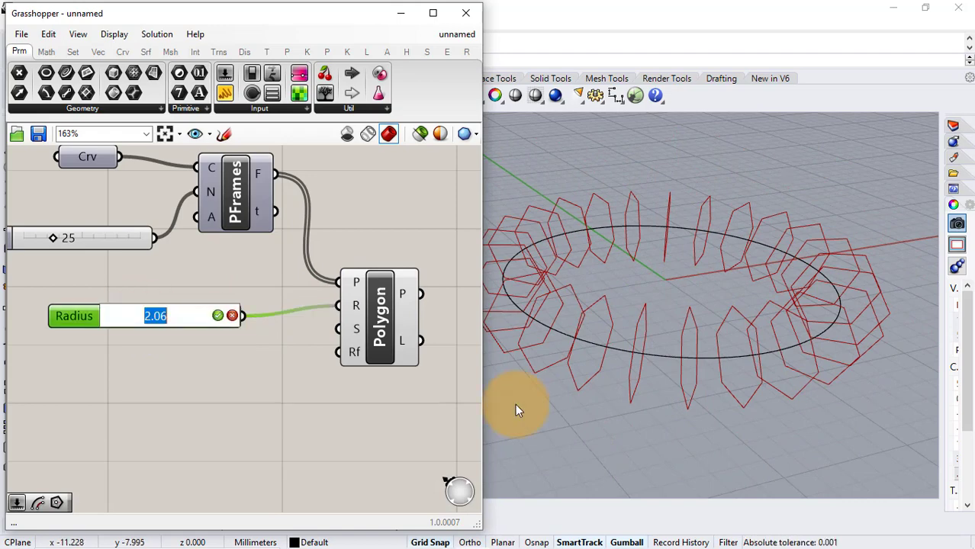
type("2")
key("Return")
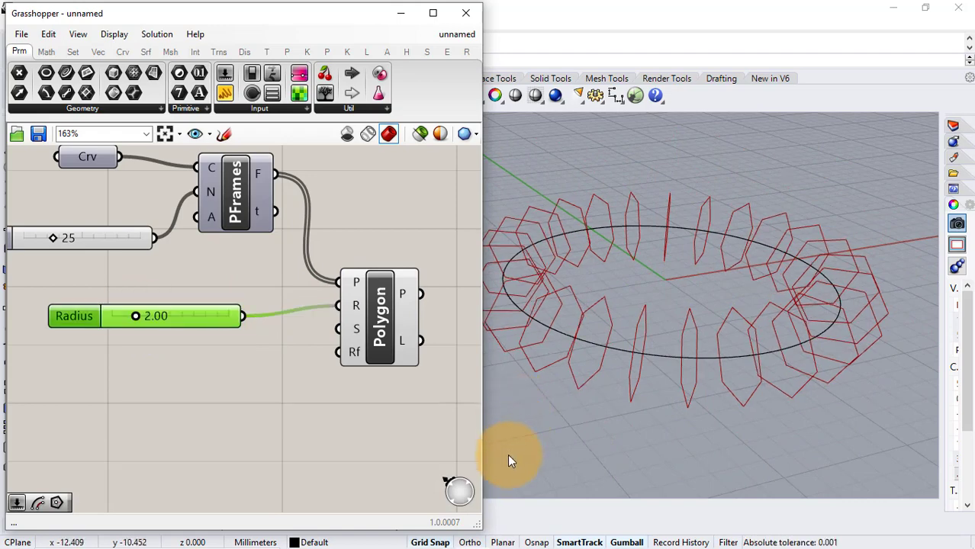
- Add a number slider with value 5 and connect it to the Polygon segments input
double_click(134, 359)
type("Number Slider")
key("Return")
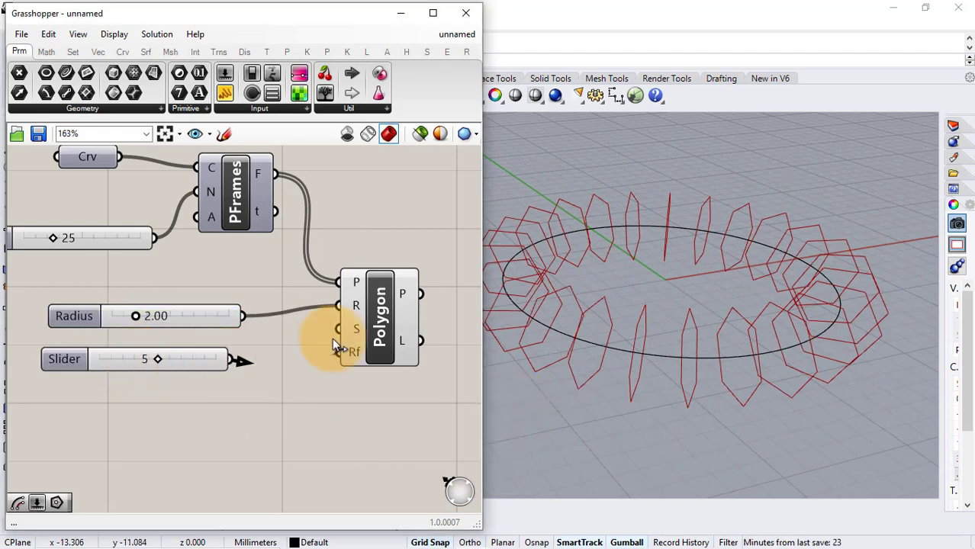
left_click_drag(333, 342, 353, 335)
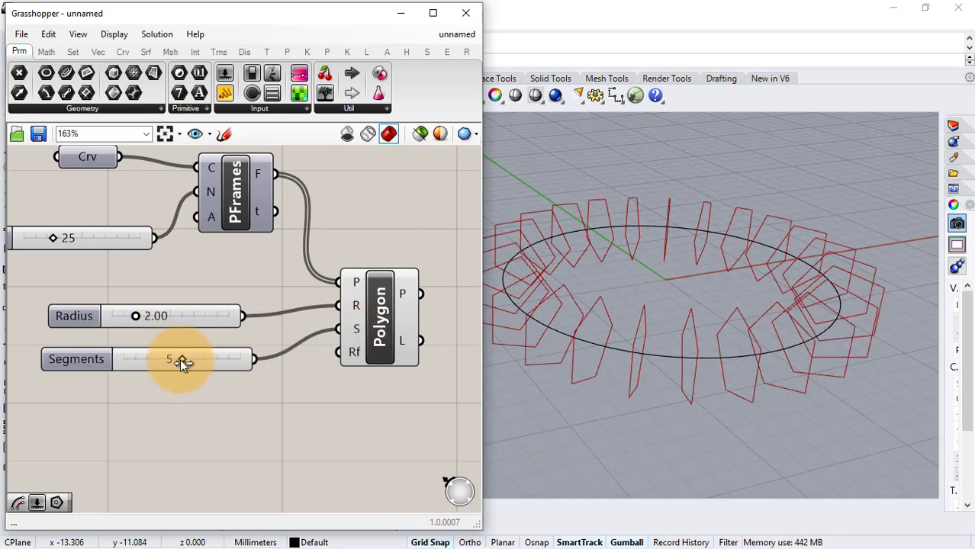
mouse_move(180, 359)
left_mouse_down()
mouse_move(155, 361)
mouse_move(195, 364)
mouse_move(183, 365)
left_mouse_up()
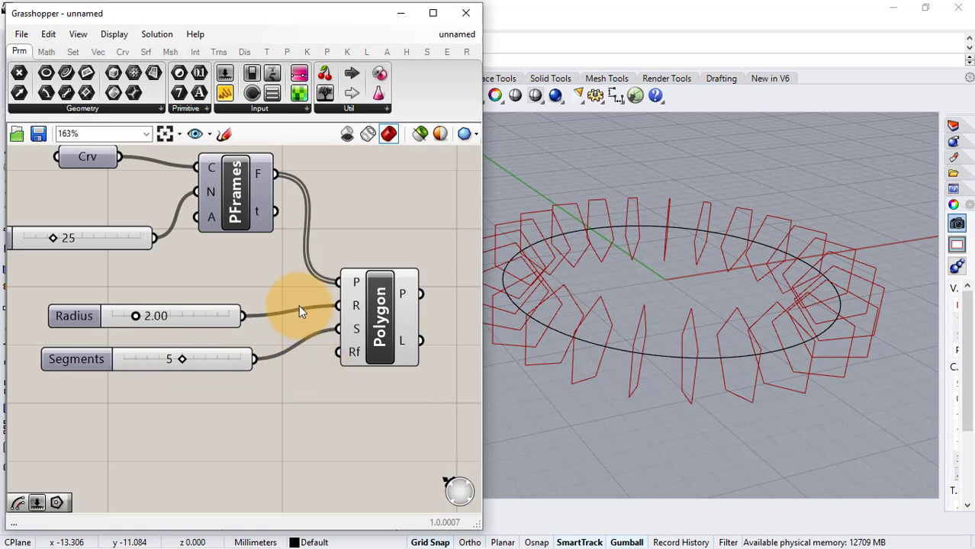
- Add a Rotate component and connect the Polygon output to its geometry input
scroll(299, 309, "down", 3)
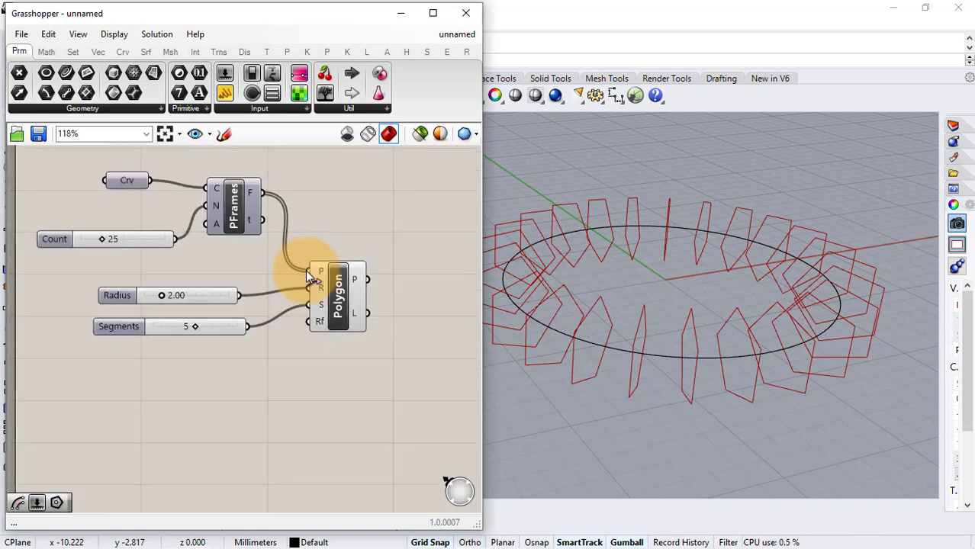
right_click_drag(413, 213, 374, 230)
double_click(374, 227)
type("rota")
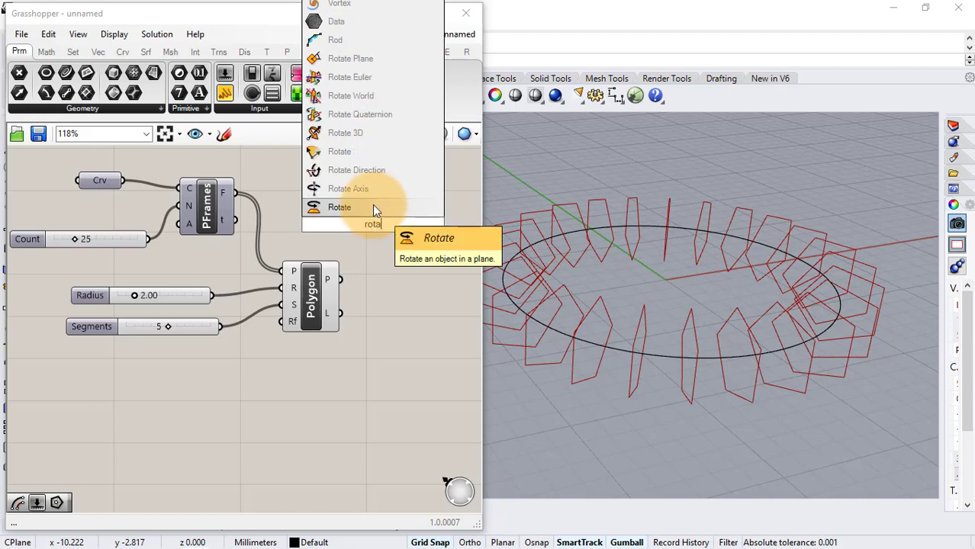
left_click(373, 208)
left_click_drag(340, 284, 450, 282)
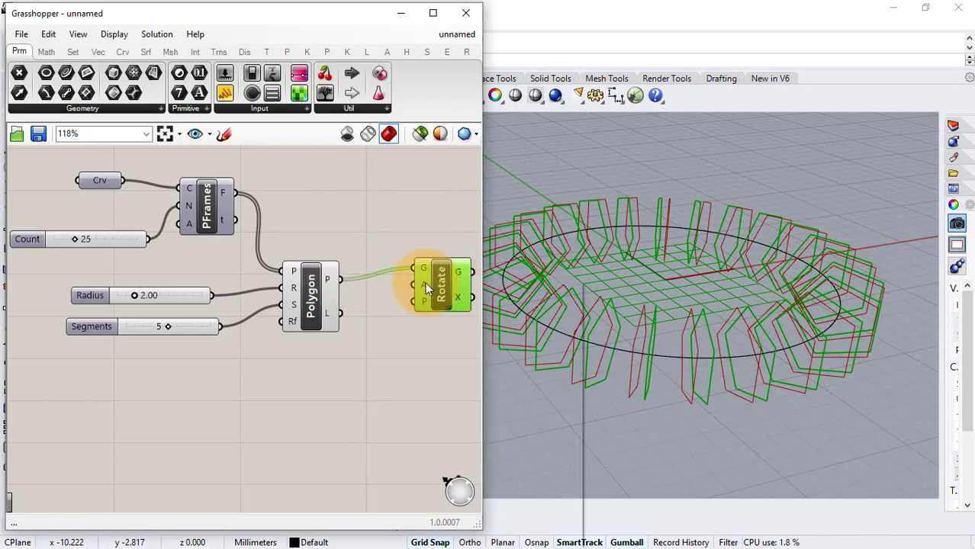
- Switch the Rotate angle input to degrees and connect the perpendicular frames to its plane input
right_click(425, 282)
left_click(437, 402)
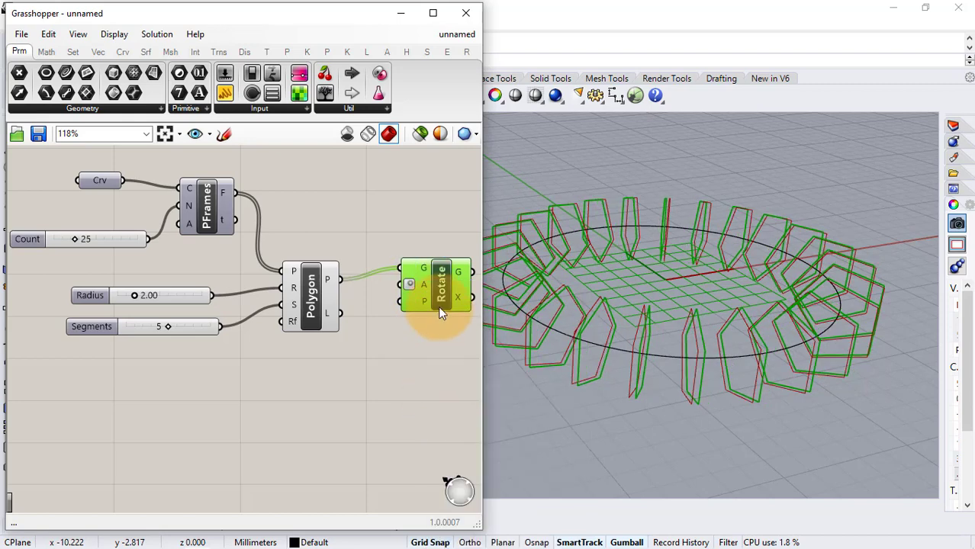
mouse_move(438, 306)
left_mouse_down()
mouse_move(442, 313)
mouse_move(447, 295)
left_mouse_up()
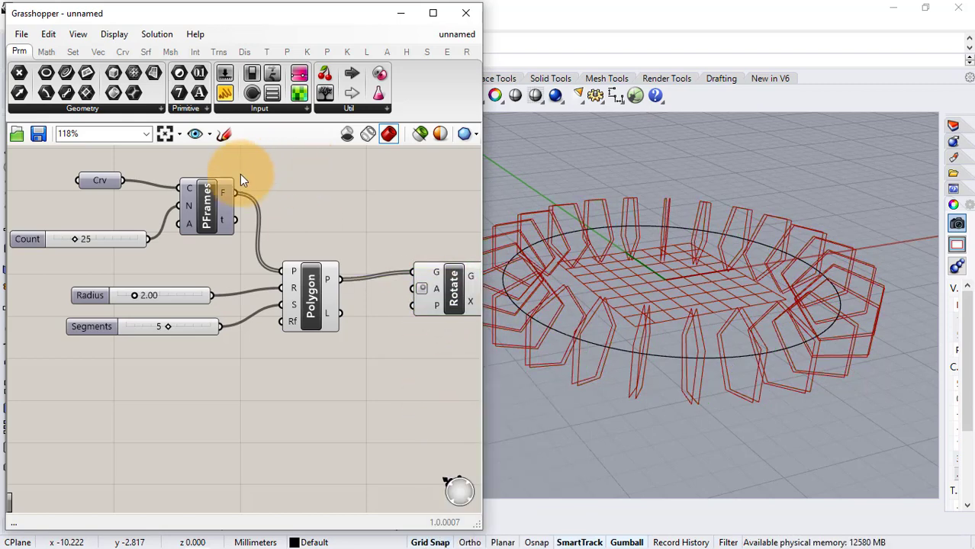
left_click_drag(235, 192, 446, 287)
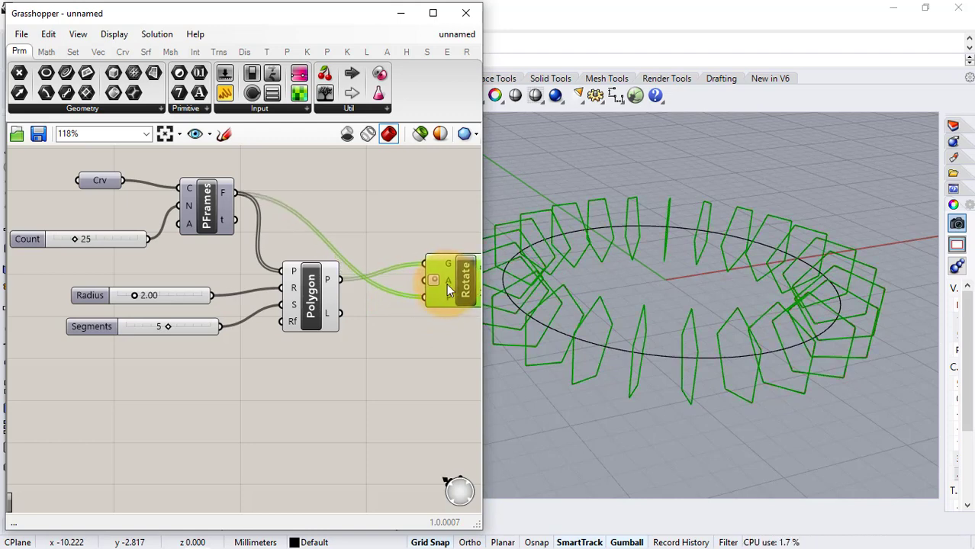
left_click(375, 342)
- Add a Series component and connect its output to the Rotate angle input
double_click(338, 371)
type("series")
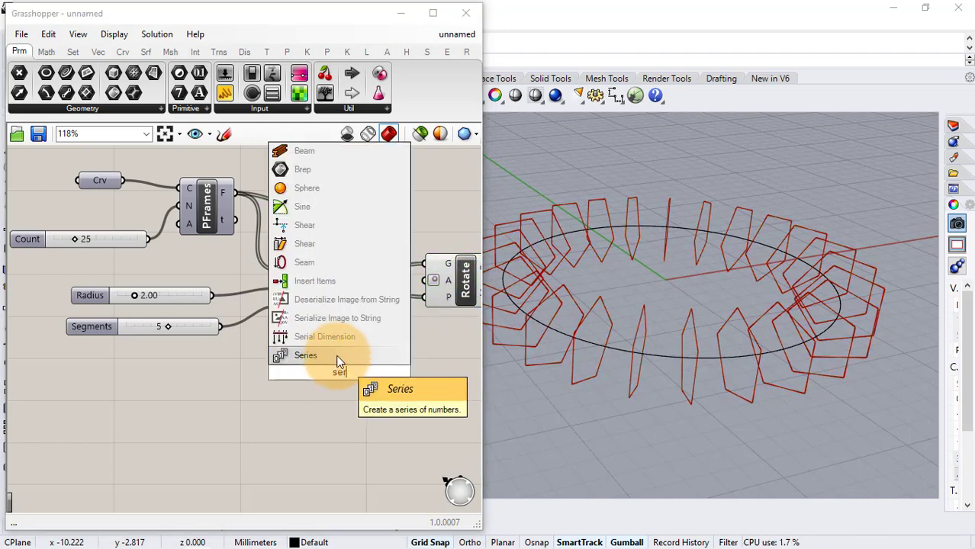
key("Return")
left_click_drag(367, 373, 445, 306)
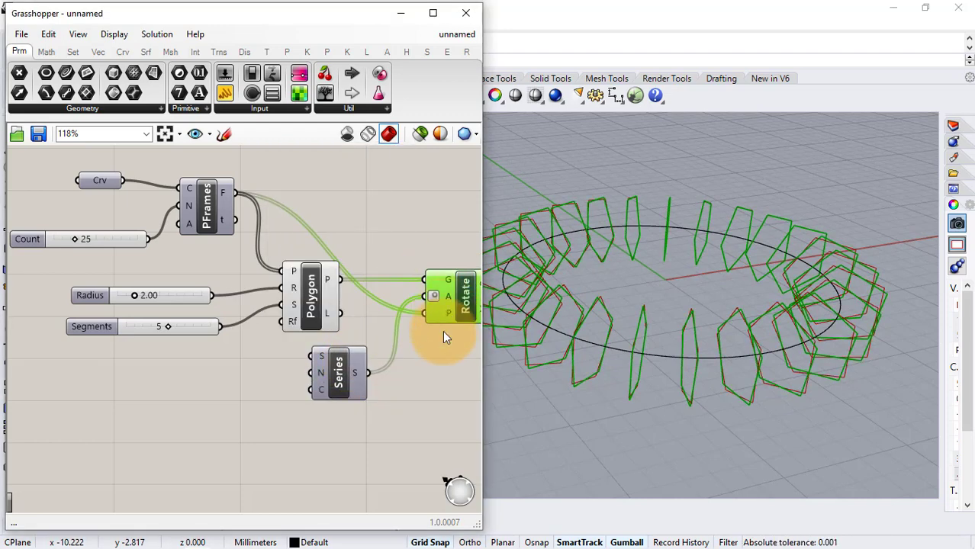
left_click(441, 343)
right_click_drag(698, 329, 645, 321)
left_click(278, 339)
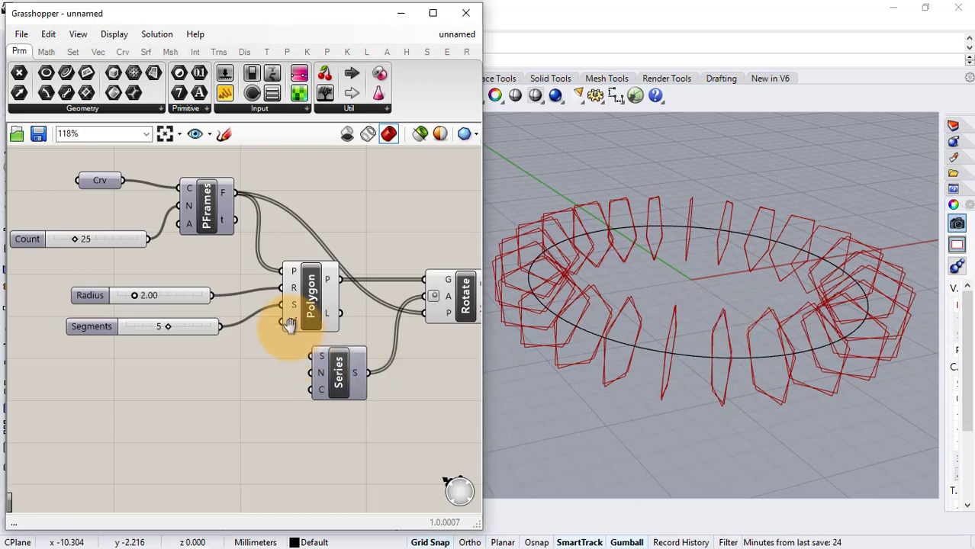
- Connect the Count slider to the Series count input and add a slider of 15 connected to its step input
scroll(252, 329, "up", 3)
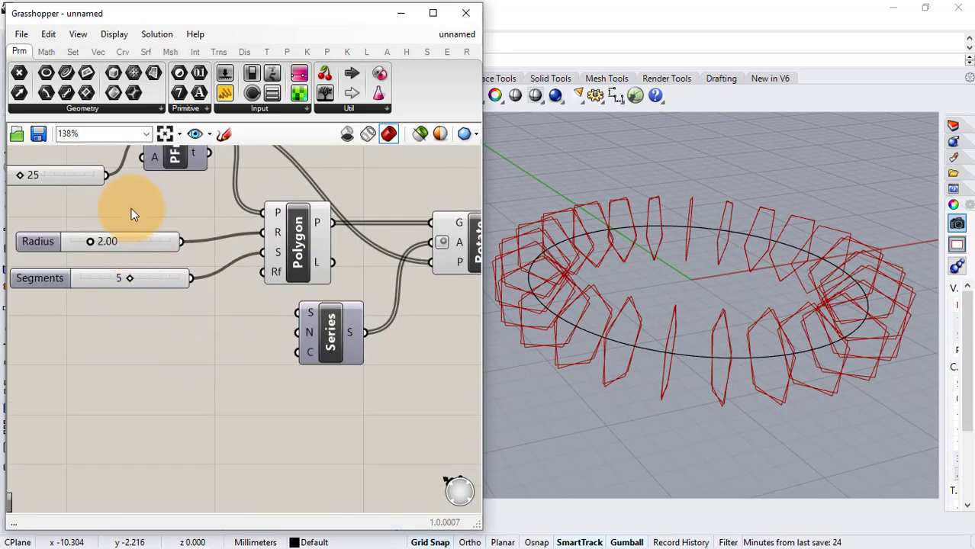
left_click_drag(106, 175, 304, 360)
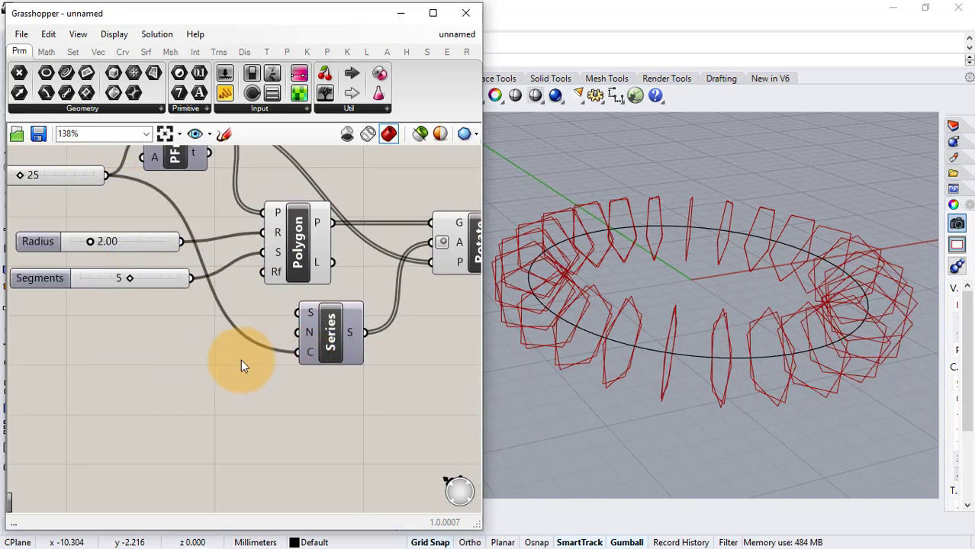
double_click(141, 353)
type("15")
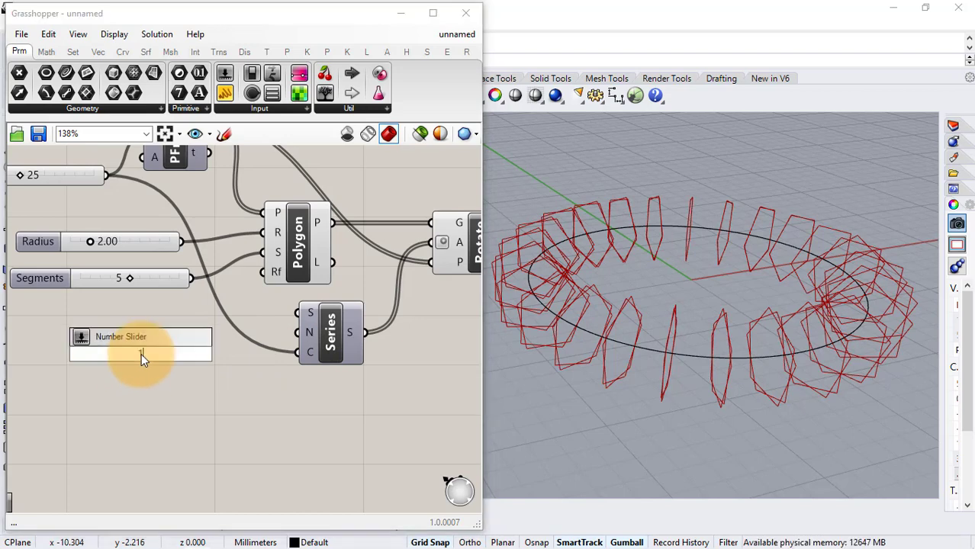
key("Return")
left_click_drag(223, 354, 298, 333)
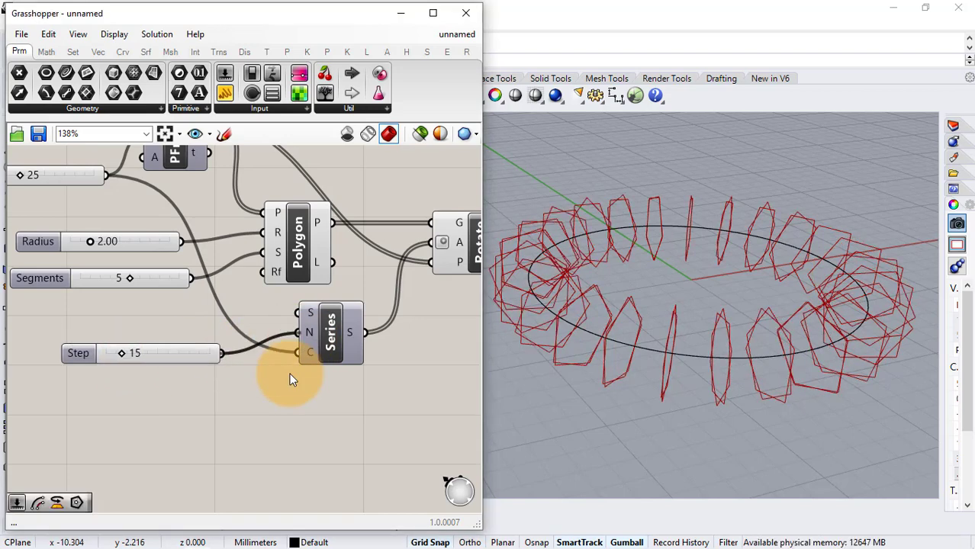
- Turn off the preview of the components upstream of Rotate and inspect the rotated polygons along the circle
scroll(281, 309, "down", 3)
left_click_drag(317, 209, 170, 397)
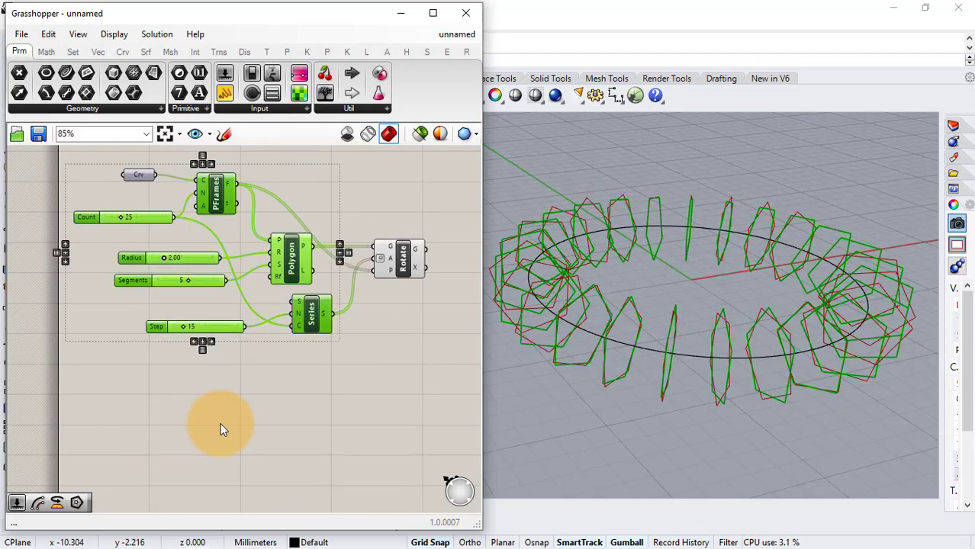
middle_click(250, 412)
left_click(296, 370)
left_click(356, 351)
left_click(400, 265)
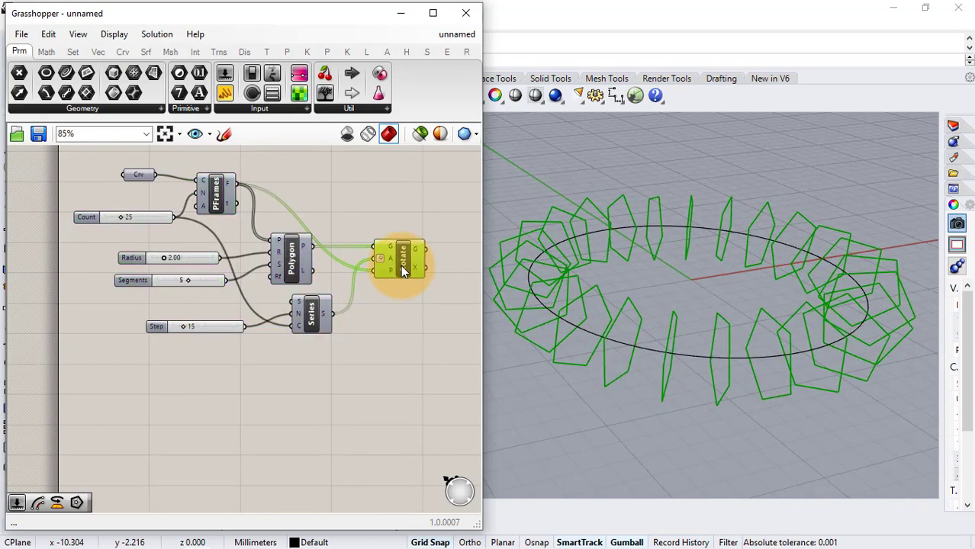
right_click_drag(802, 324, 767, 301)
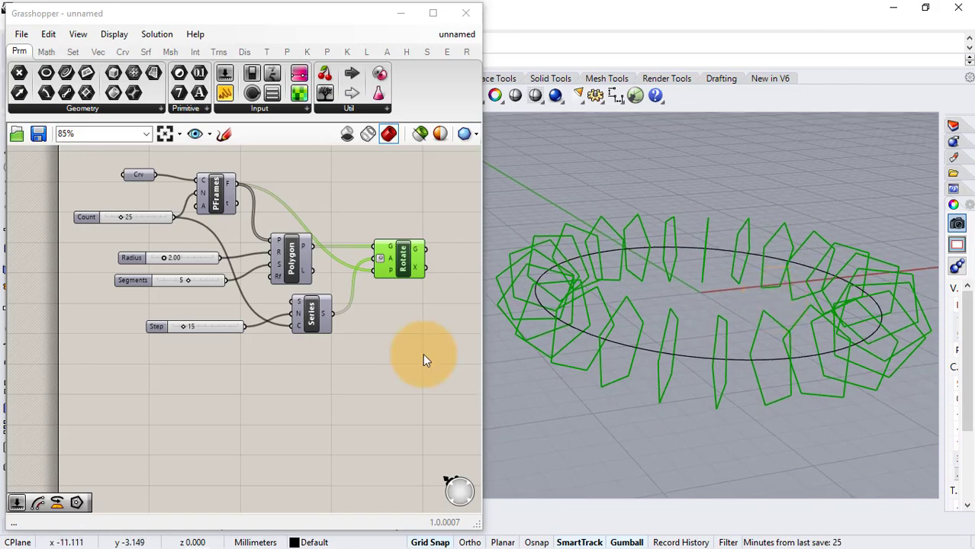
left_click(343, 357)
- Try the Series step slider at 30 and restore it to 15
scroll(189, 329, "up", 3)
left_click_drag(179, 319, 207, 317)
double_click(207, 317)
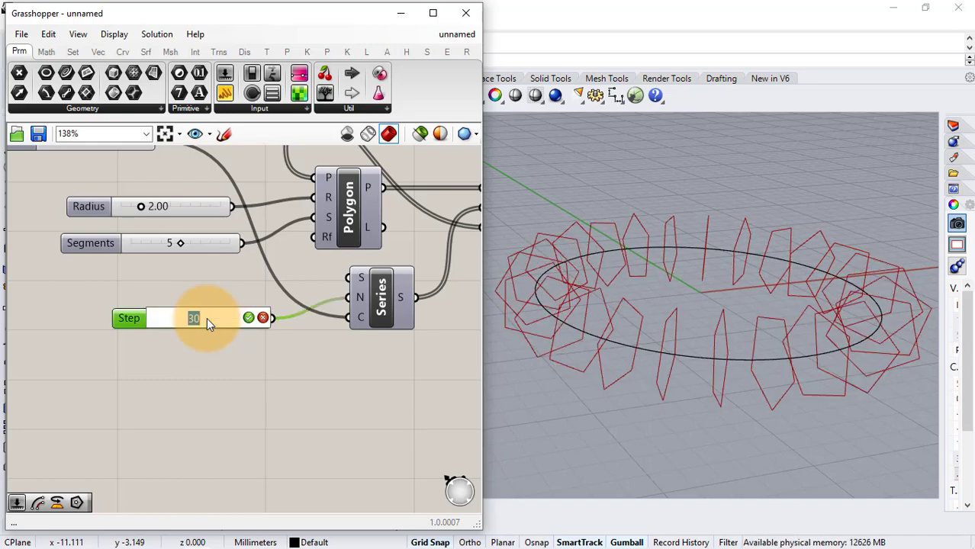
type("15")
key("Return")
left_click(202, 333)
scroll(203, 333, "down", 1)
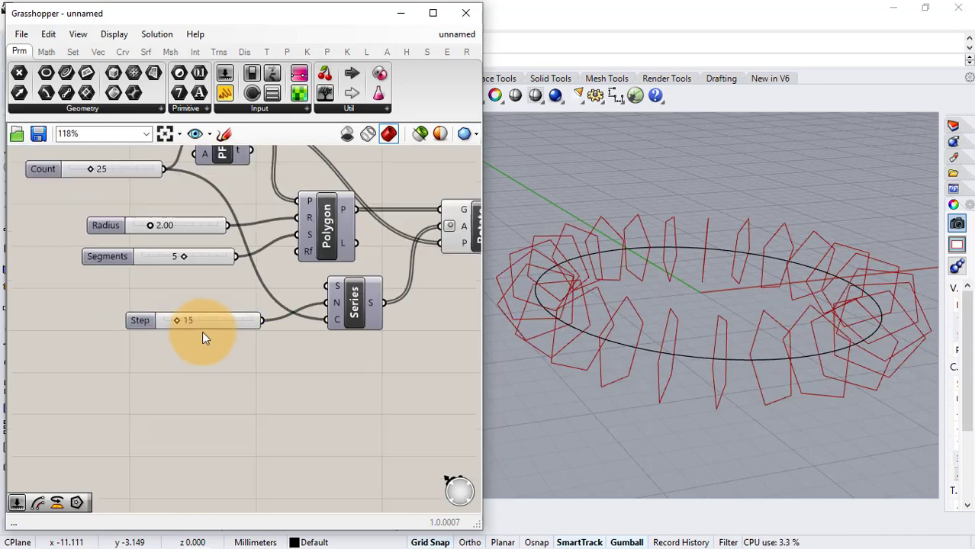
- Add an Explode component for curves and connect the Rotate geometry output to its curve input
right_click_drag(278, 280, 189, 332)
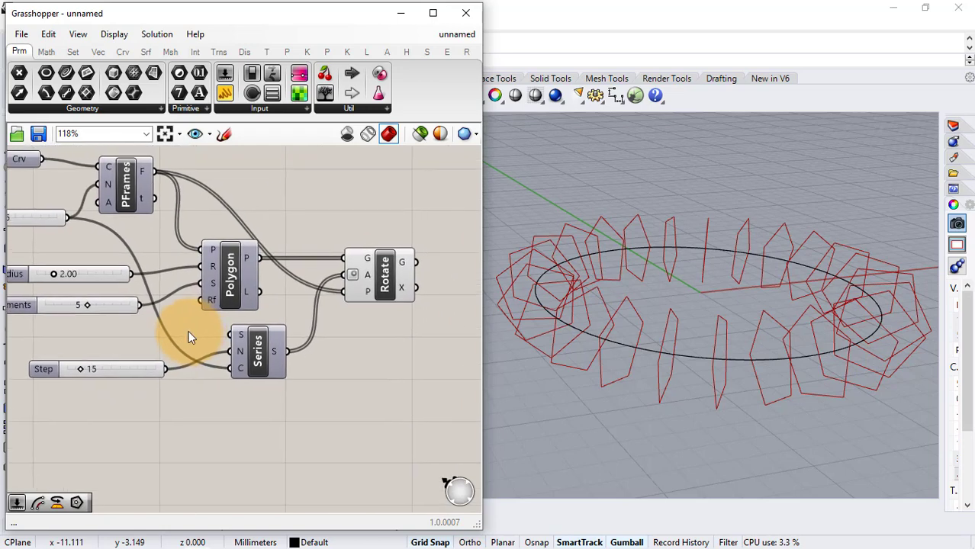
scroll(189, 332, "down", 1)
left_click_drag(355, 282, 356, 263)
left_click(394, 283)
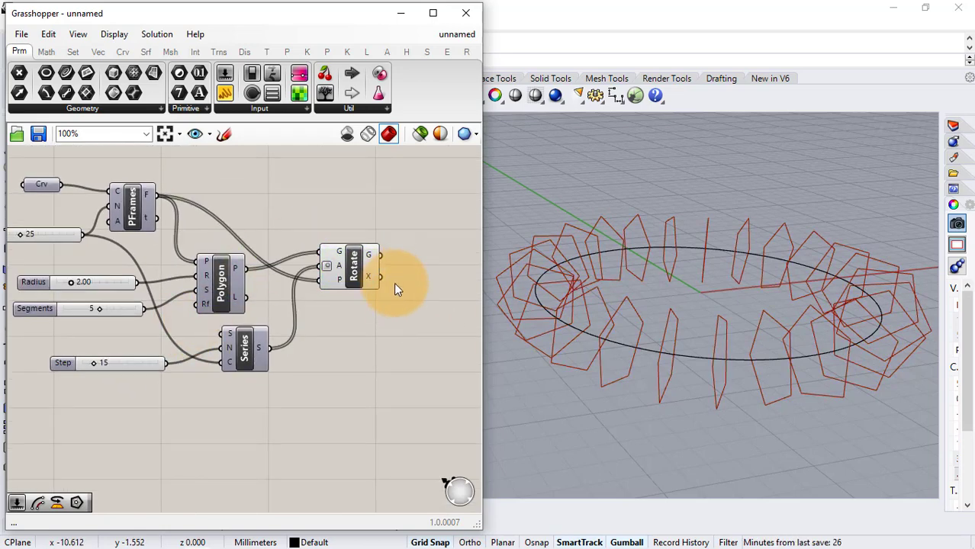
right_click_drag(394, 283, 332, 280)
double_click(363, 258)
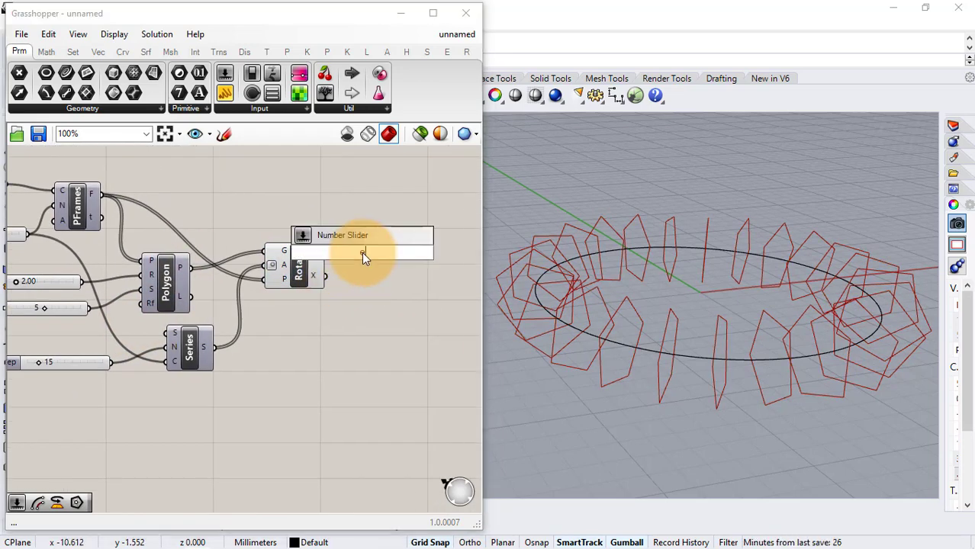
type("explode")
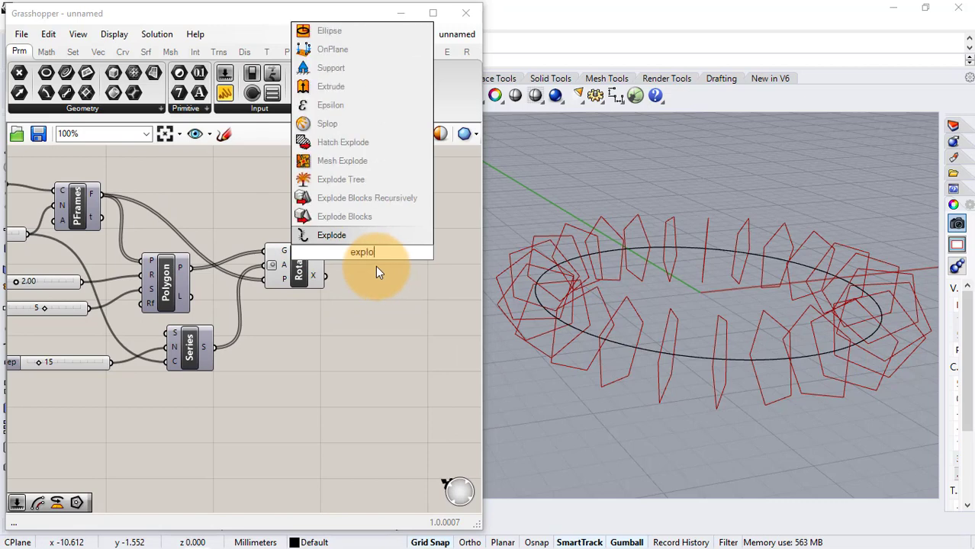
left_click(377, 237)
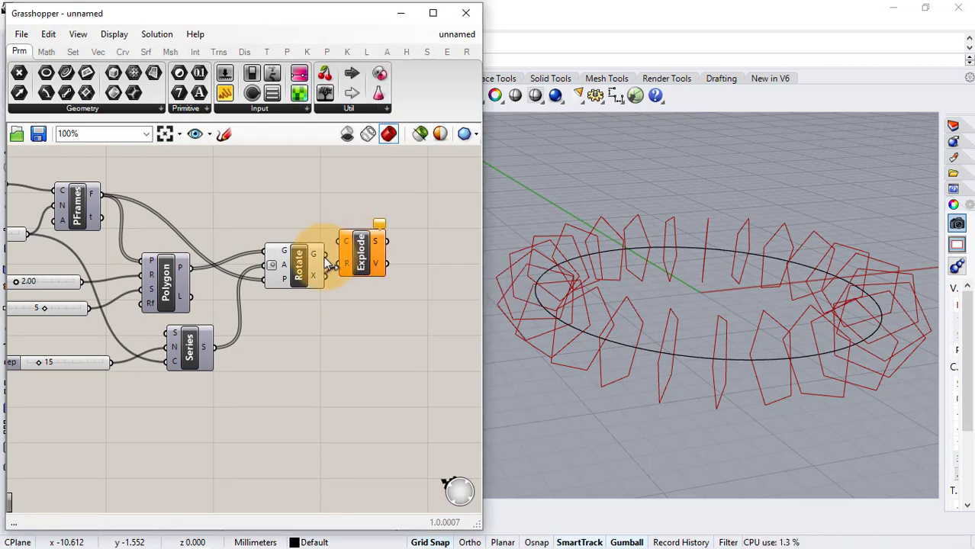
left_click_drag(325, 254, 382, 259)
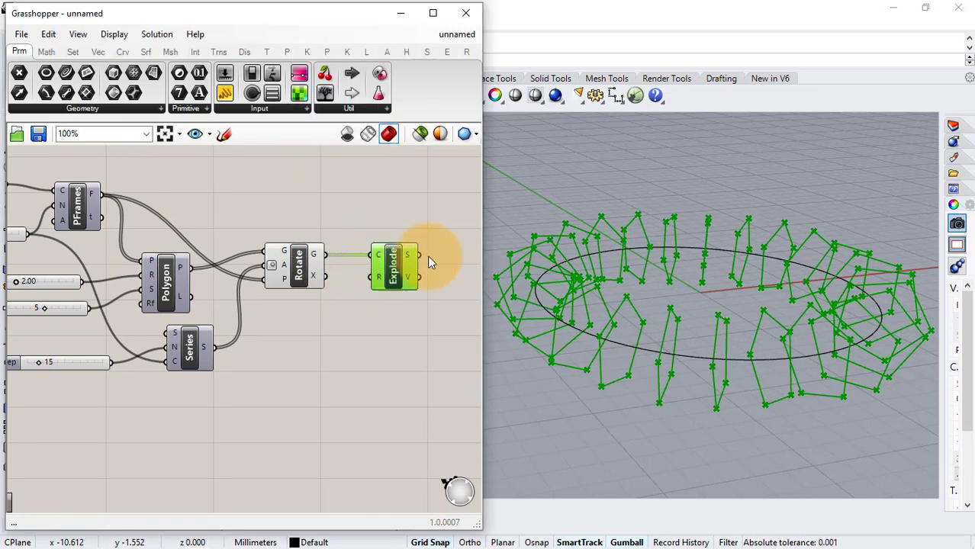
- Add a Cull Index component and connect the Explode segments output to its list input
scroll(424, 260, "up", 2)
right_click_drag(392, 260, 305, 281)
left_click(370, 286)
double_click(371, 287)
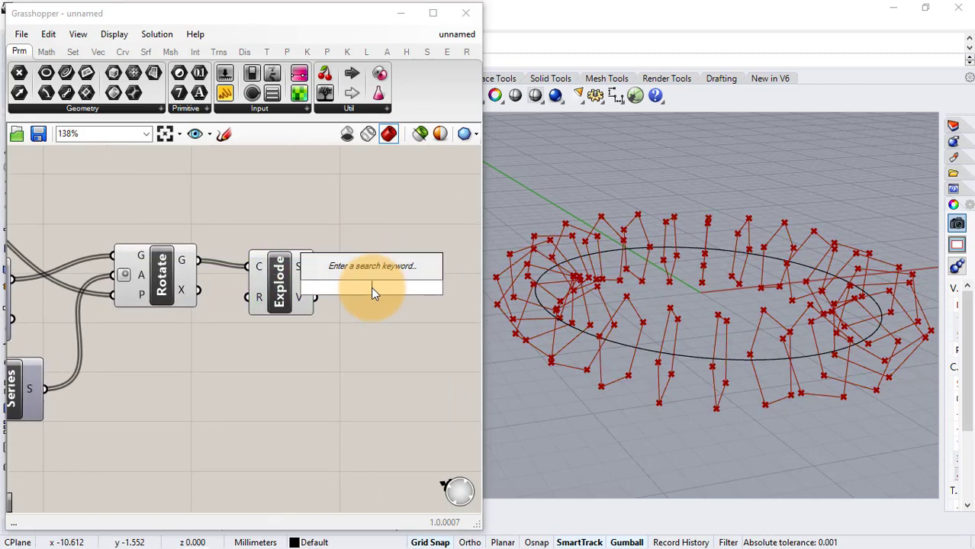
type("cull")
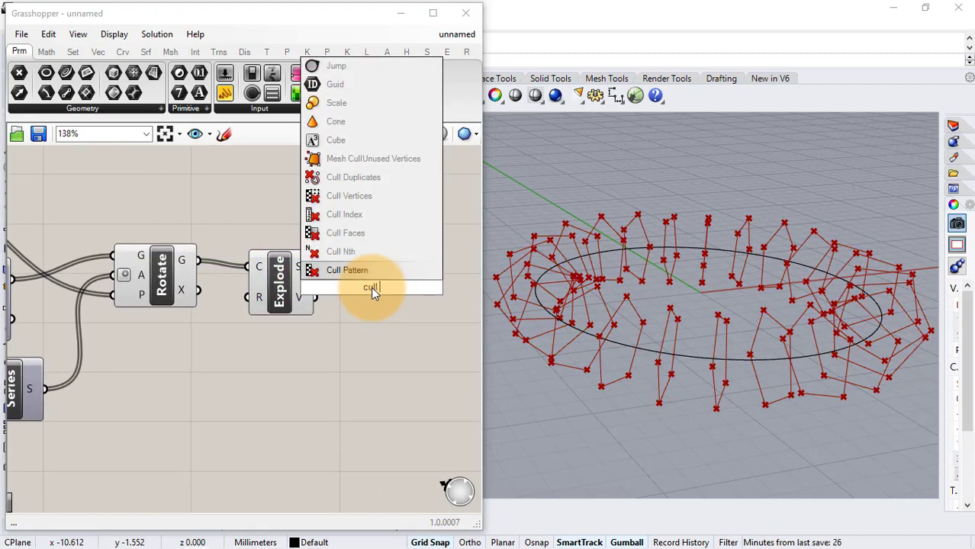
left_click(392, 215)
left_click_drag(315, 267, 418, 281)
- Add a number slider with value 4 and connect it to the Cull Index indices input
left_click(254, 371)
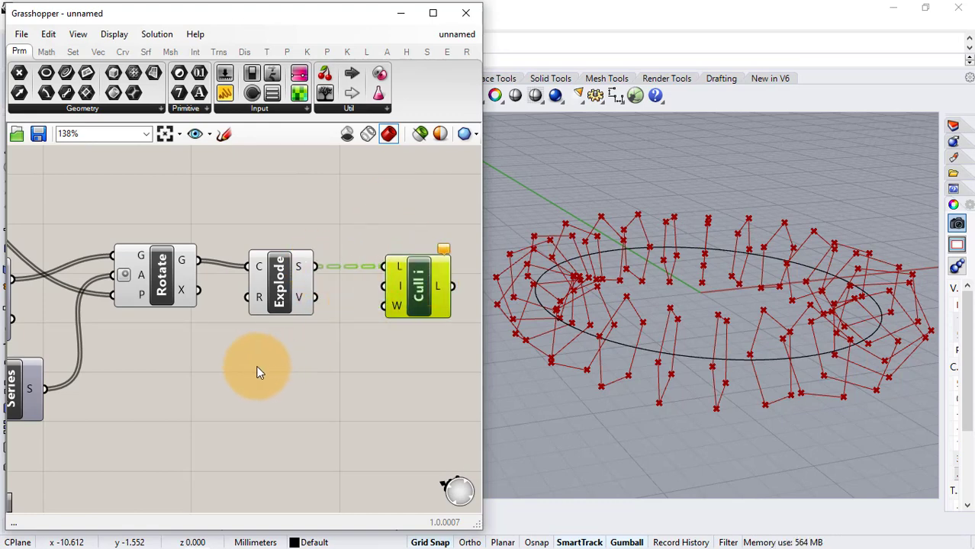
double_click(252, 370)
type("4")
key("Return")
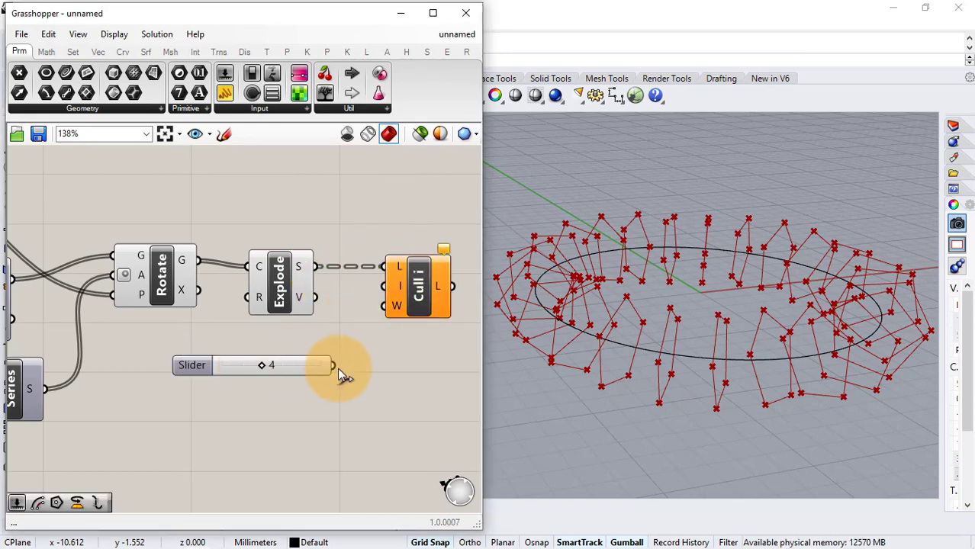
left_click_drag(335, 370, 384, 286)
- Turn off the preview of the Rotate and Explode components
left_click_drag(305, 233, 186, 319)
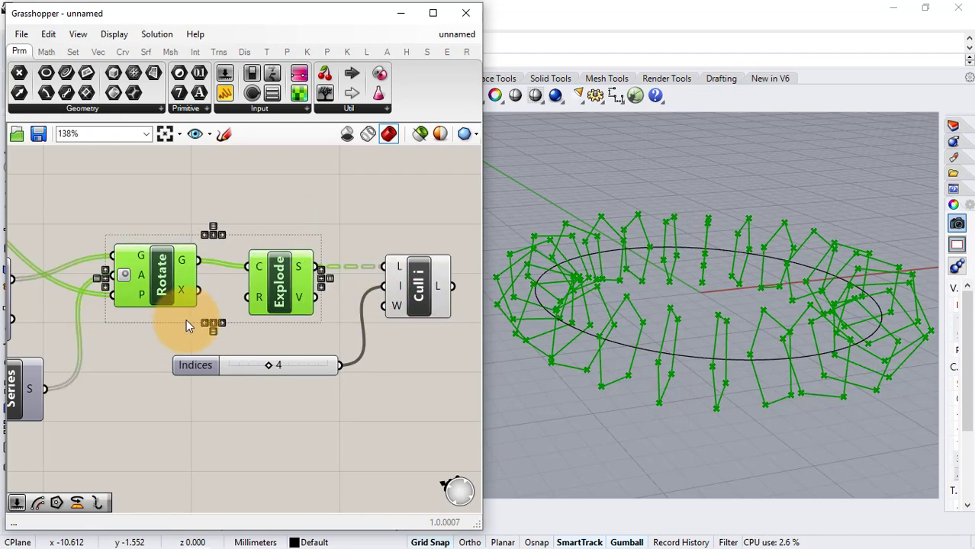
middle_click(186, 319)
left_click(245, 279)
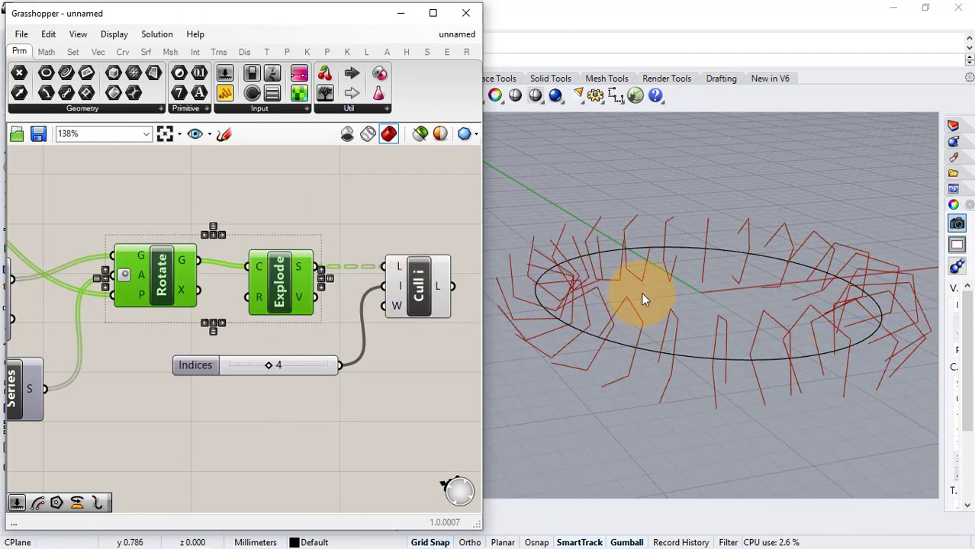
mouse_move(268, 366)
left_mouse_down()
mouse_move(241, 369)
mouse_move(269, 370)
left_mouse_up()
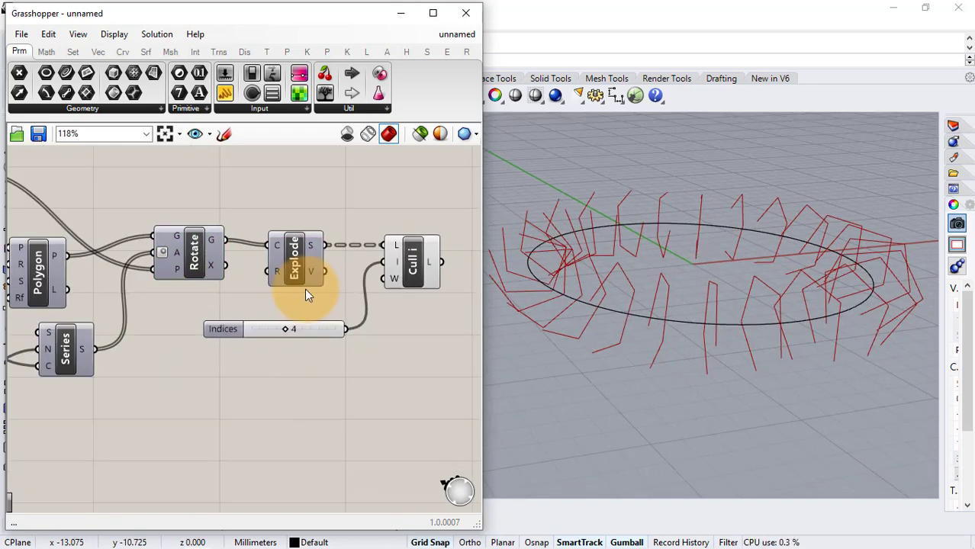
- Add a Join Curves component and connect the Cull Index output to its curves input
scroll(333, 284, "down", 1)
right_click_drag(334, 285, 151, 301)
scroll(257, 293, "up", 1)
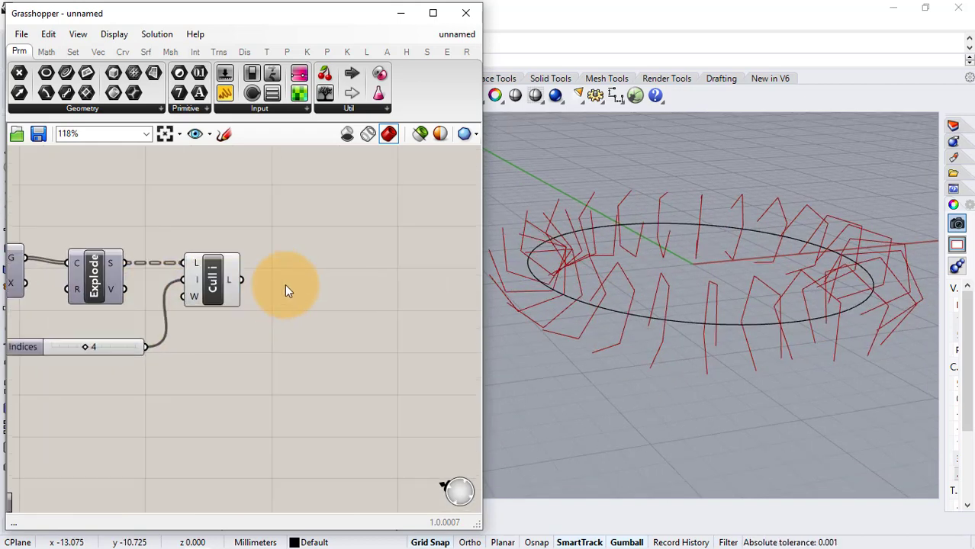
double_click(285, 284)
type("join")
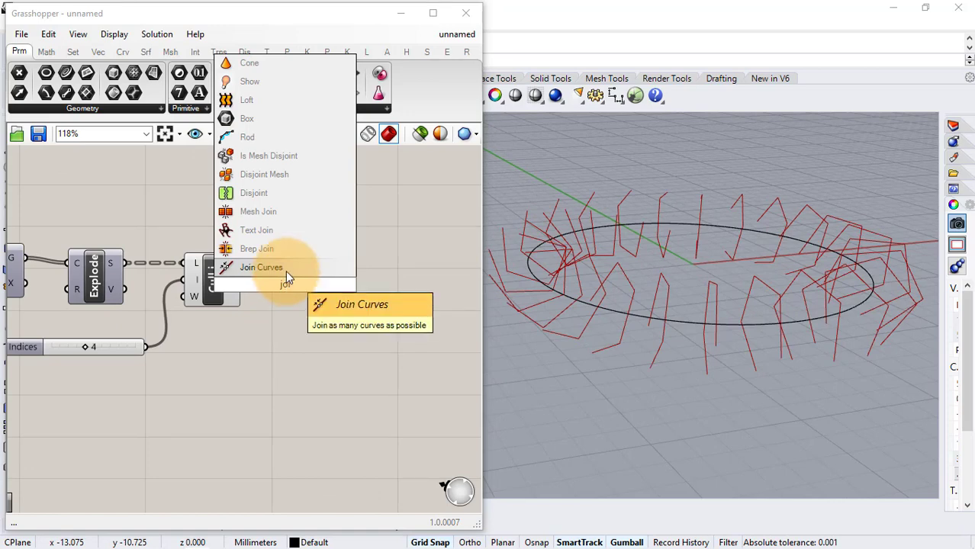
left_click(285, 269)
left_click_drag(240, 280, 265, 277)
left_click_drag(280, 283, 286, 291)
left_click(367, 290)
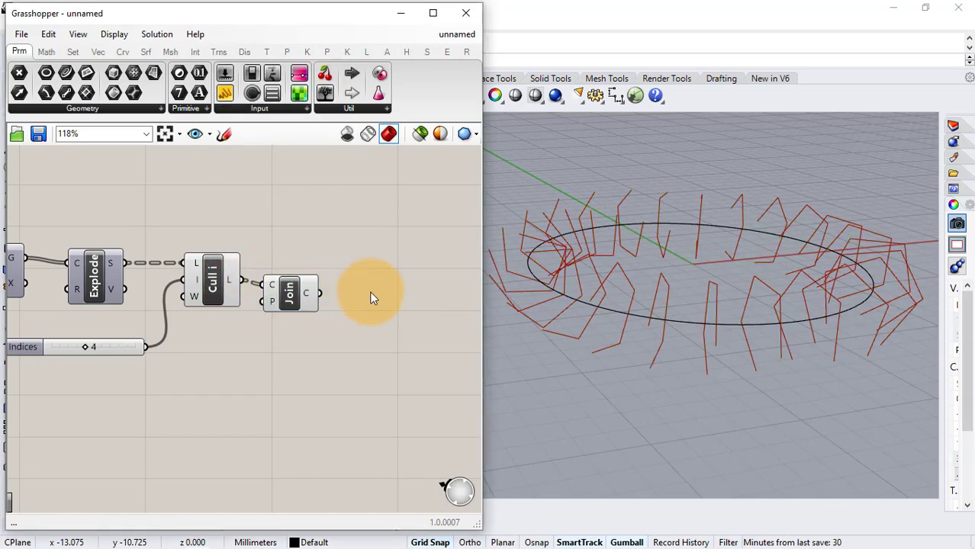
- Add a curve Fillet component with a radius input and connect the Join Curves output to its curve input
double_click(362, 303)
type("fill")
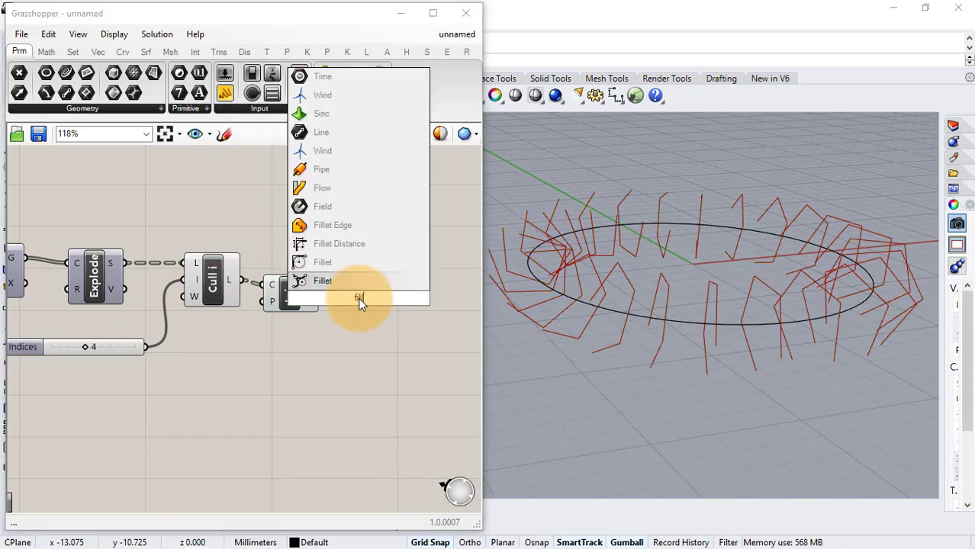
left_click(357, 267)
left_click_drag(317, 293, 169, 368)
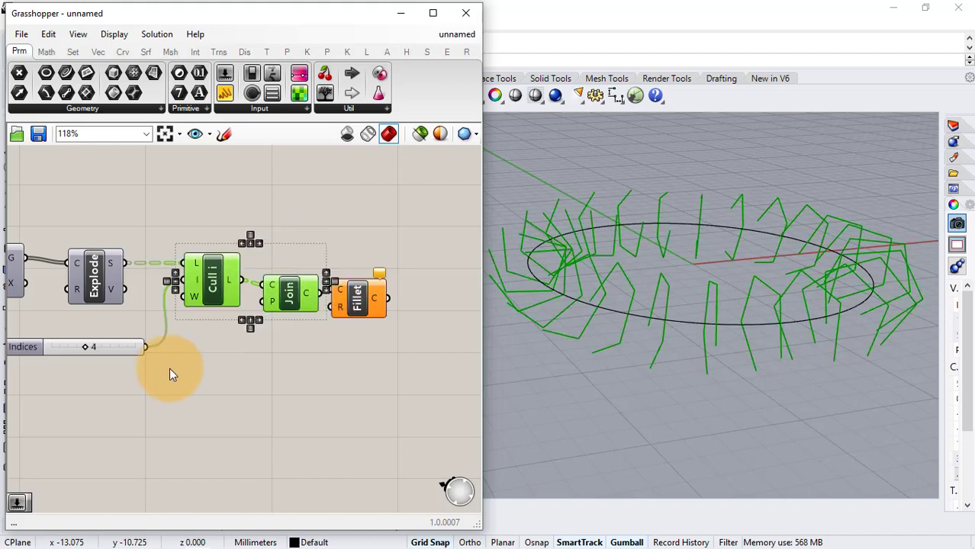
- Turn off the preview of Cull Index and Join Curves and move the Fillet component slightly away from Join
scroll(177, 374, "up", 1)
middle_click(180, 373)
left_click(229, 331)
left_click(336, 329)
right_click_drag(338, 329, 235, 321)
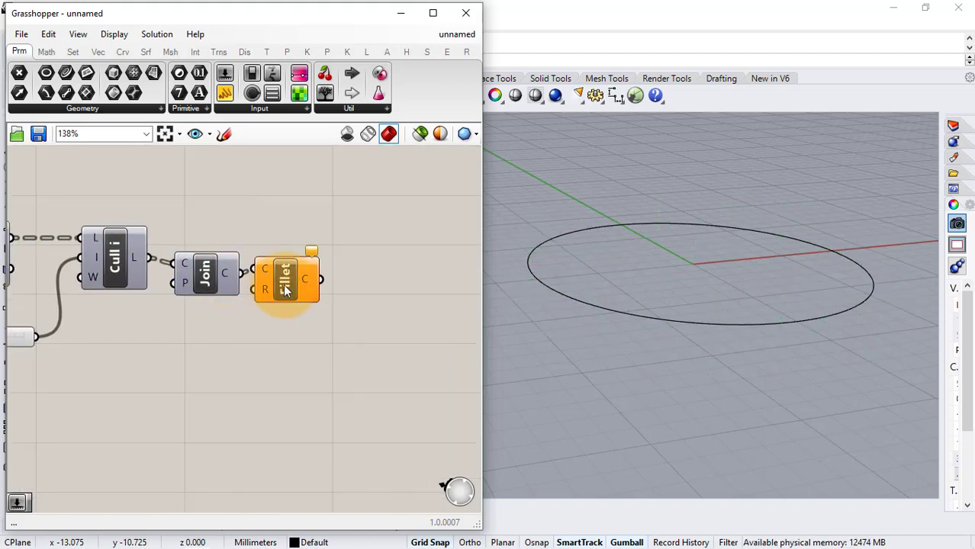
left_click_drag(285, 287, 301, 297)
- Add a number slider with value 0.15 and connect it to the Fillet radius input
double_click(133, 375)
type("0.15")
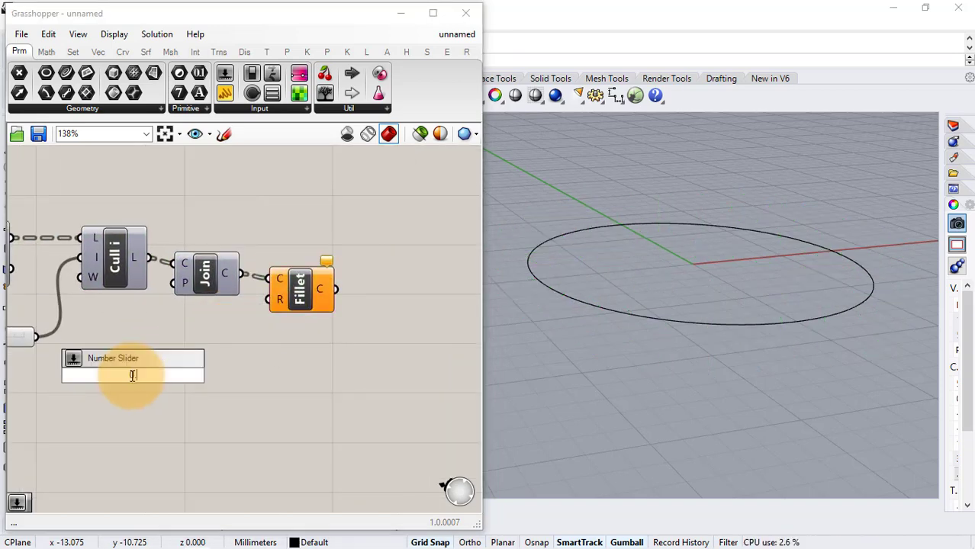
key("Return")
left_click_drag(216, 375, 272, 299)
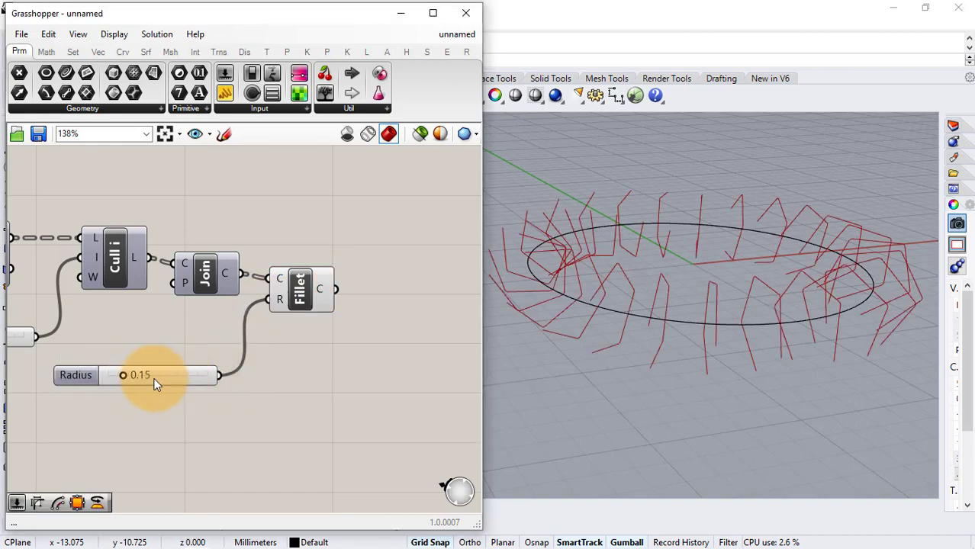
- Set the fillet radius slider to 0.00 and inspect the curve corners up close
left_click_drag(134, 377, 107, 381)
scroll(755, 284, "up", 4)
scroll(131, 315, "down", 2)
- Add an Edge Surface component and connect the Fillet output to its edge A input
double_click(307, 282)
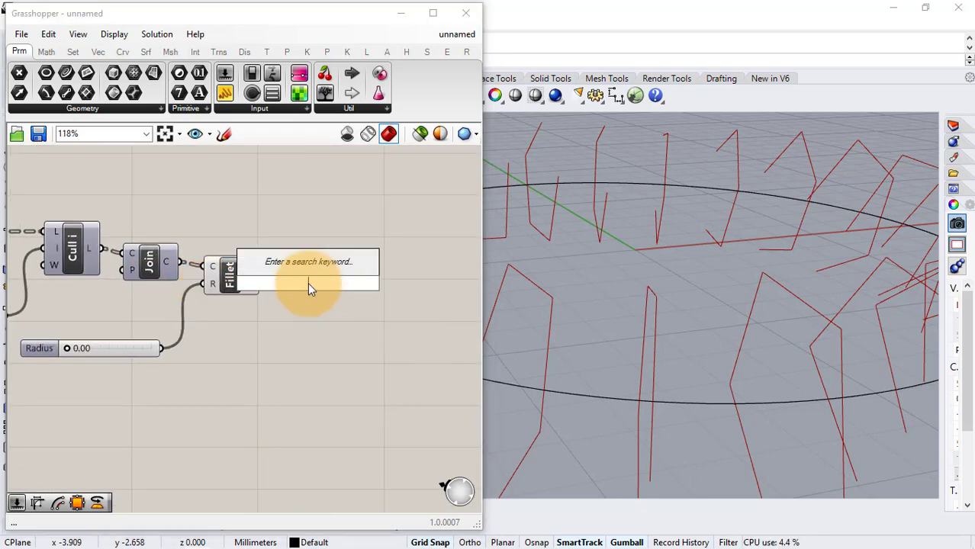
type("edge")
left_click(309, 249)
left_click_drag(259, 275, 280, 275)
left_click_drag(318, 285, 415, 304)
- Add an Offset Curve component fed by the Fillet output and connect its result to the Edge Surface B input
double_click(261, 360)
type("offs")
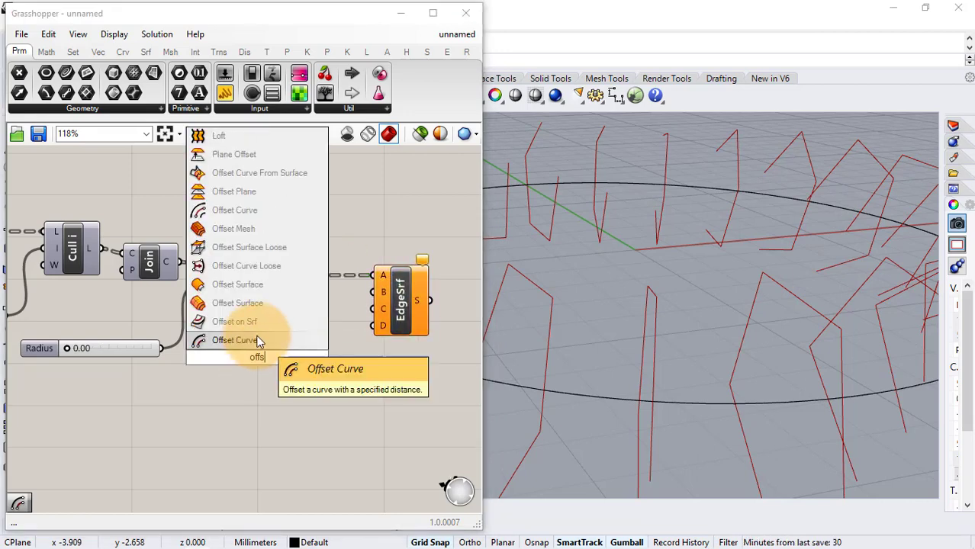
left_click(257, 340)
left_click_drag(260, 275, 330, 352)
left_click_drag(401, 311, 430, 301)
left_click(381, 352)
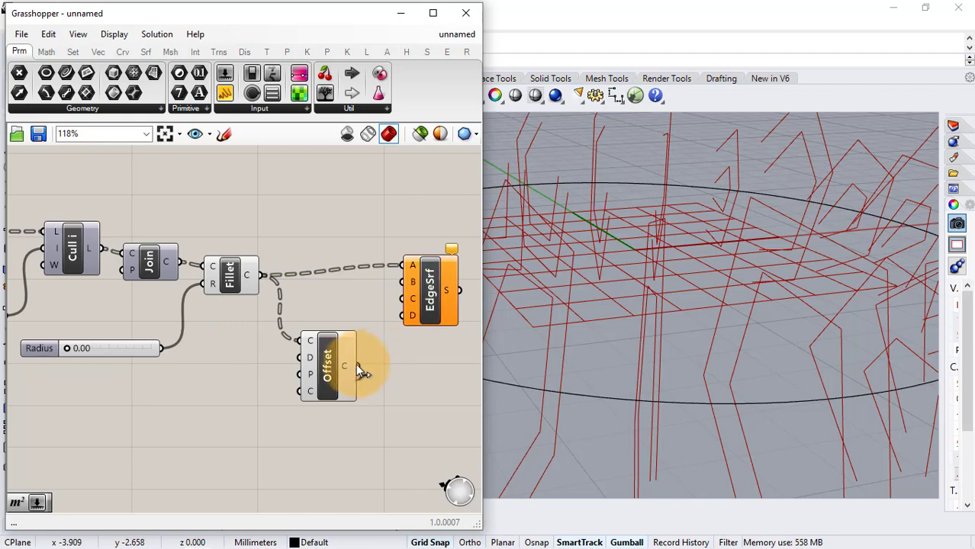
left_click_drag(357, 366, 406, 290)
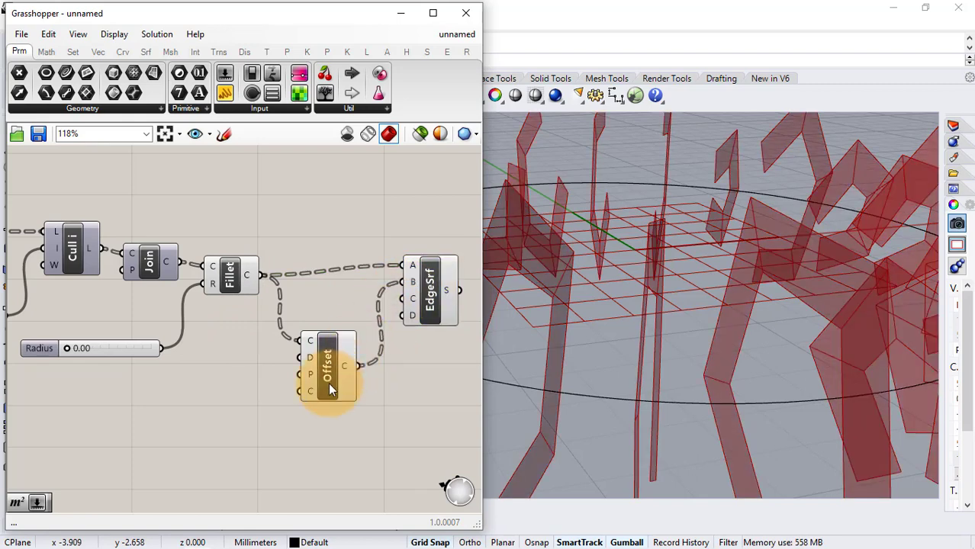
- Add a number slider with value 0.25 and connect it to the Offset component's distance input
double_click(179, 412)
type("Number Slider")
key("Return")
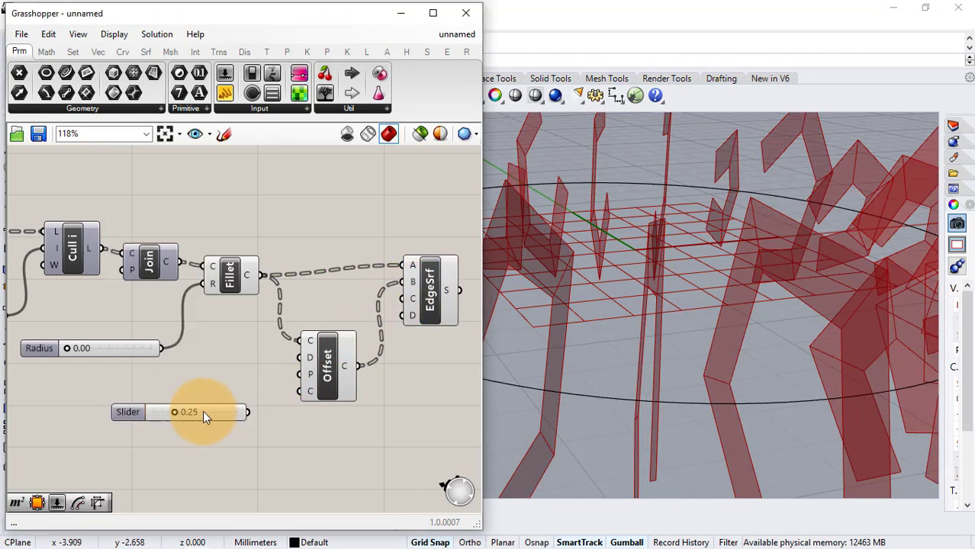
left_click_drag(245, 410, 326, 360)
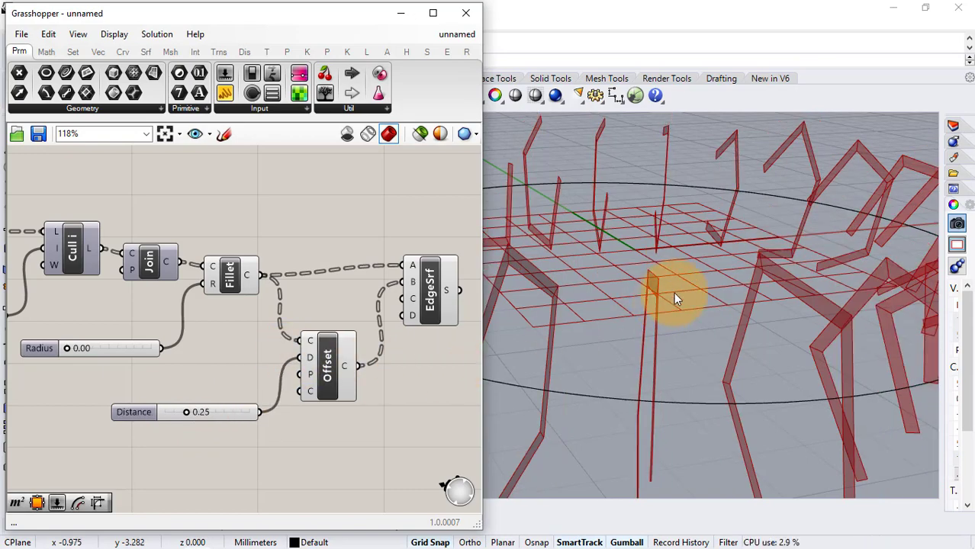
mouse_move(676, 290)
right_mouse_down()
mouse_move(645, 276)
mouse_move(673, 287)
mouse_move(733, 281)
mouse_move(690, 283)
right_mouse_up()
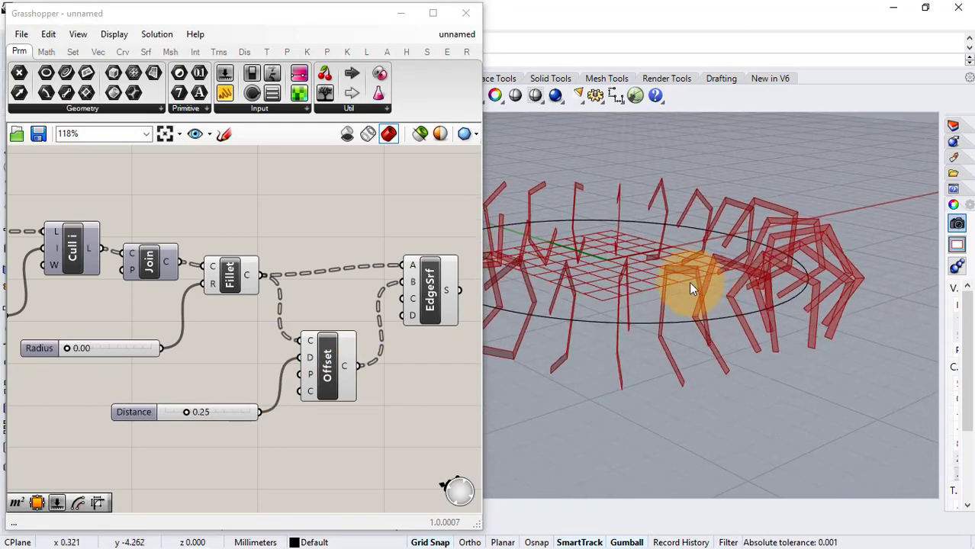
scroll(689, 282, "up", 1)
scroll(689, 288, "up", 1)
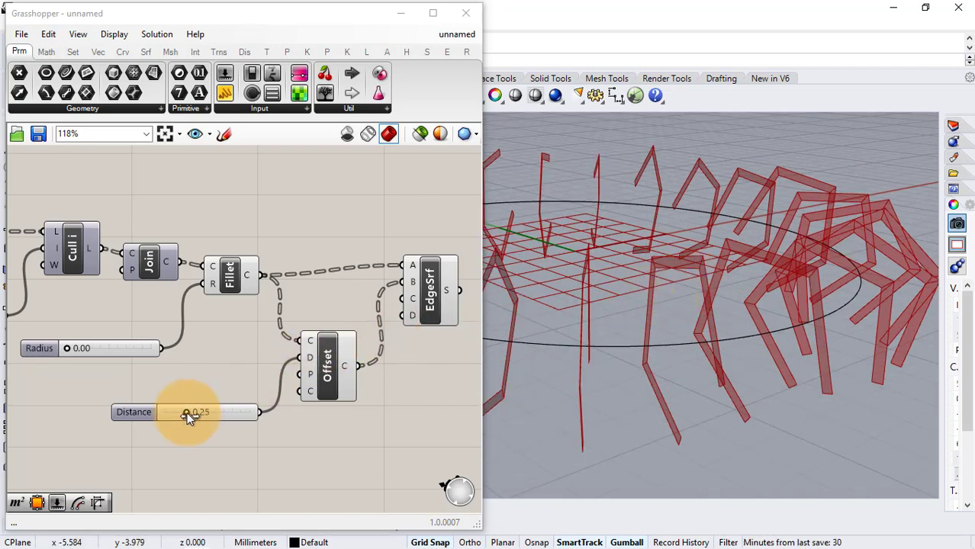
- Test different offset distance and fillet radius values, restoring the distance to 0.25 and the radius to 0.00
mouse_move(187, 413)
left_mouse_down()
mouse_move(203, 413)
mouse_move(165, 408)
mouse_move(219, 416)
mouse_move(192, 413)
left_mouse_up()
double_click(208, 415)
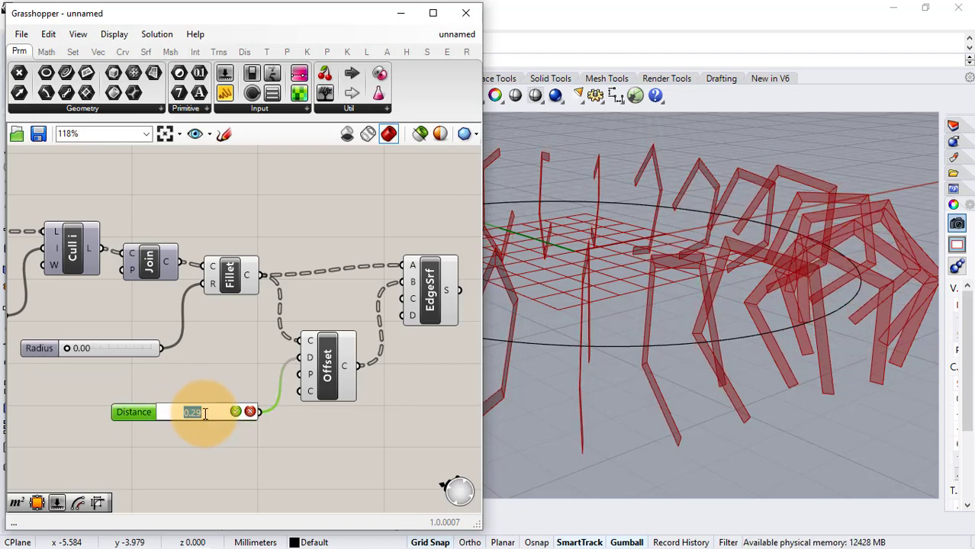
type(".25")
key("Return")
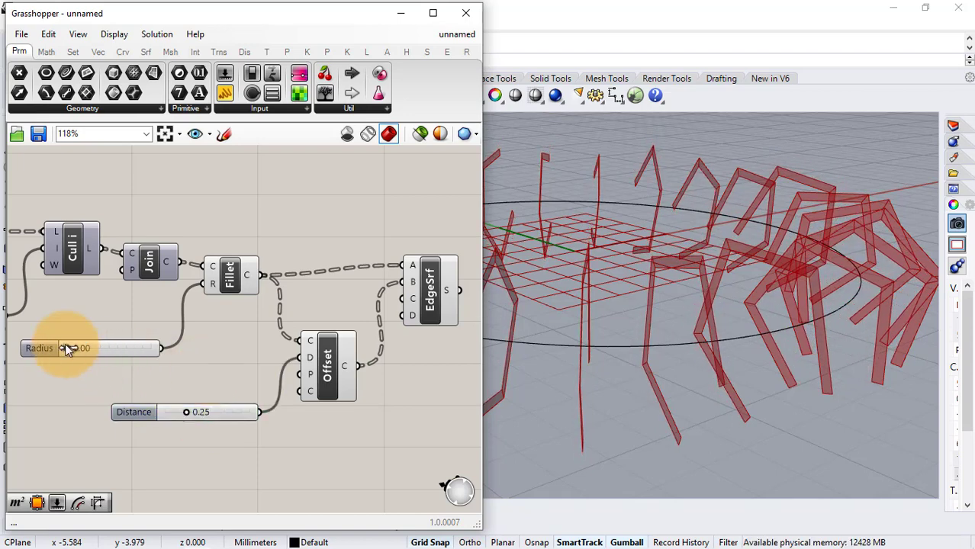
left_click_drag(70, 348, 117, 359)
left_click_drag(98, 358, 66, 359)
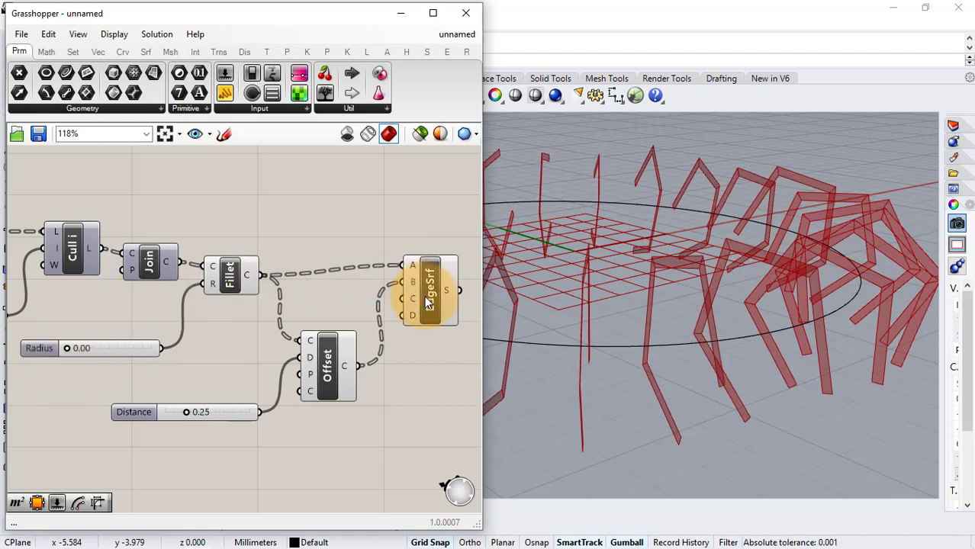
- Add an Area component and connect the Edge Surface output to its geometry input
left_click_drag(428, 296, 427, 306)
left_click(335, 238)
scroll(334, 237, "down", 1)
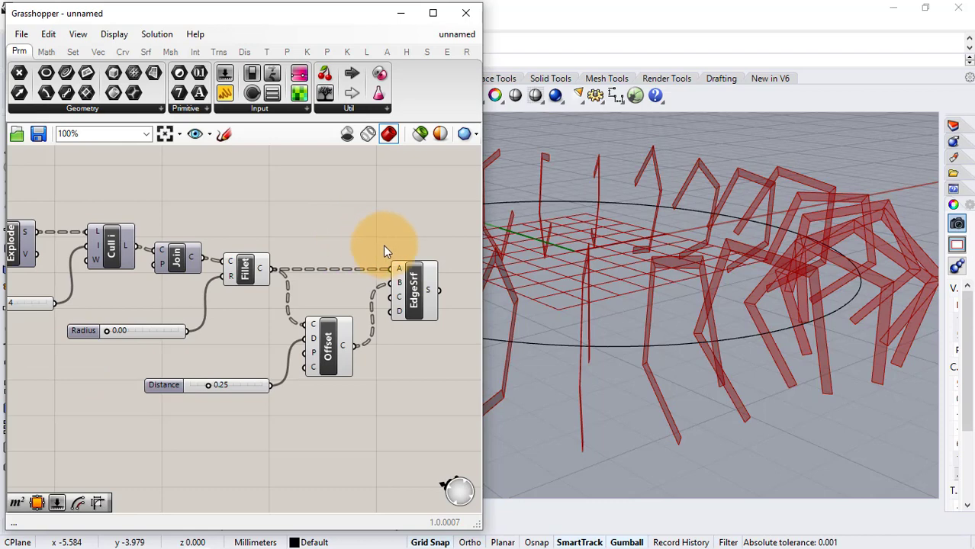
right_click_drag(462, 273, 291, 280)
double_click(291, 280)
type("area")
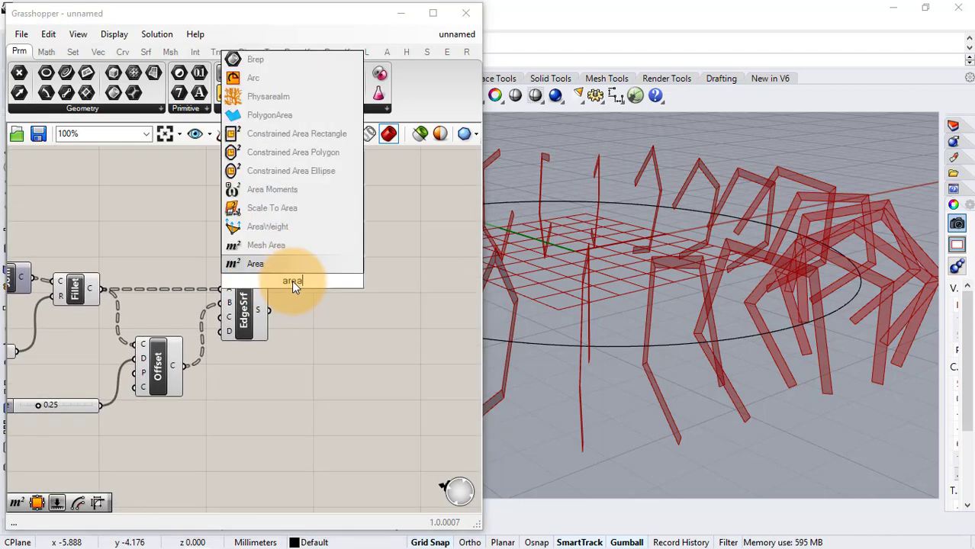
key("Return")
left_click_drag(269, 310, 336, 283)
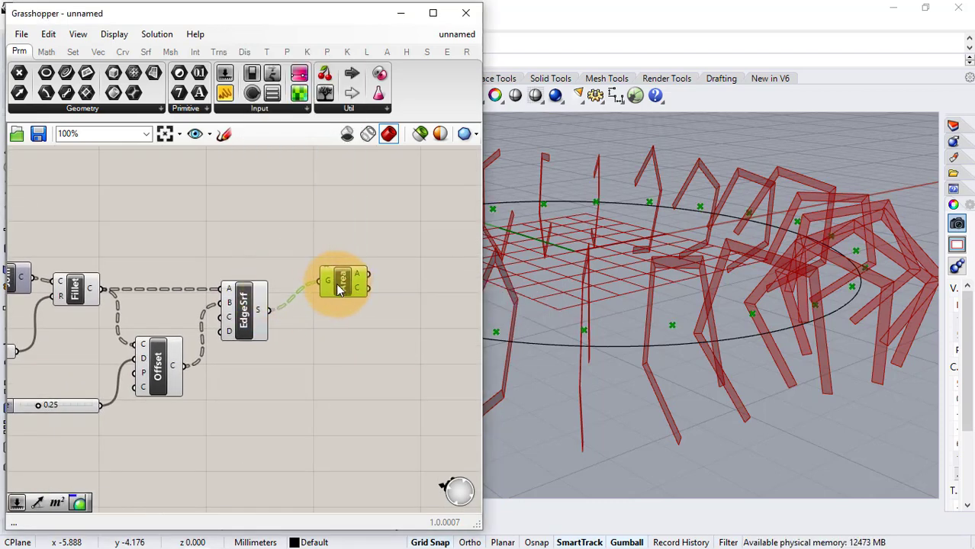
- Add a Line SDL component starting at the Area centroids and connect the circle's tangent vectors to its direction input
double_click(394, 252)
type("li")
left_click(365, 197)
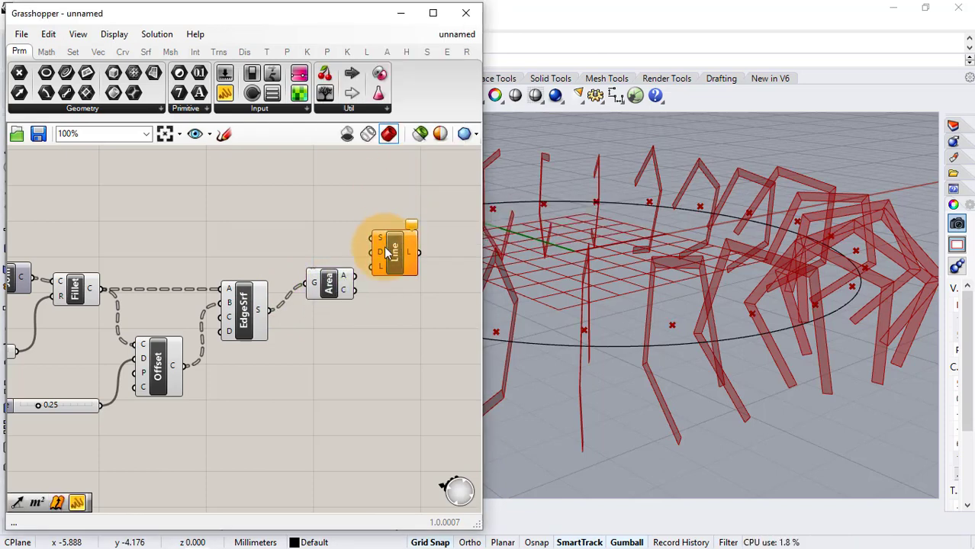
left_click_drag(359, 289, 371, 252)
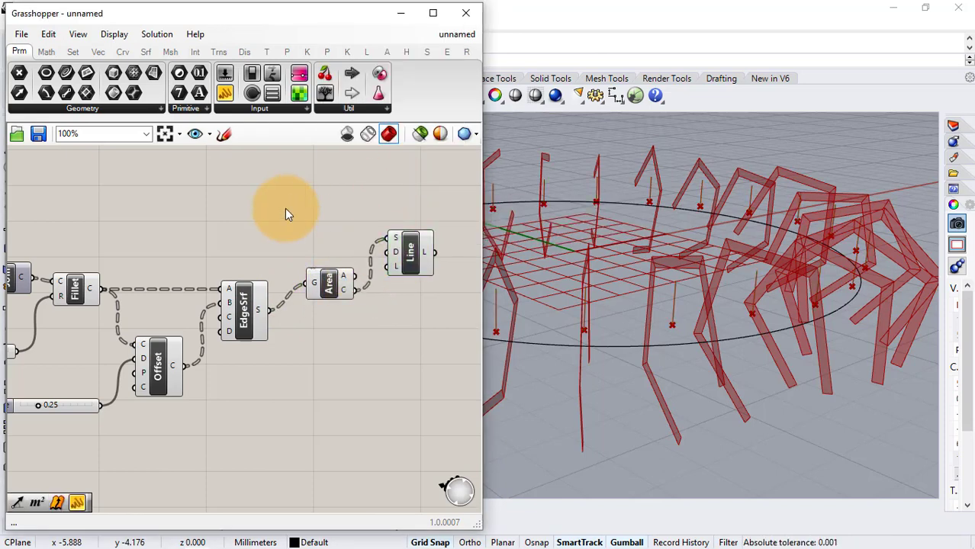
scroll(187, 221, "down", 2)
right_click_drag(165, 240, 348, 263)
left_click_drag(117, 232, 358, 280)
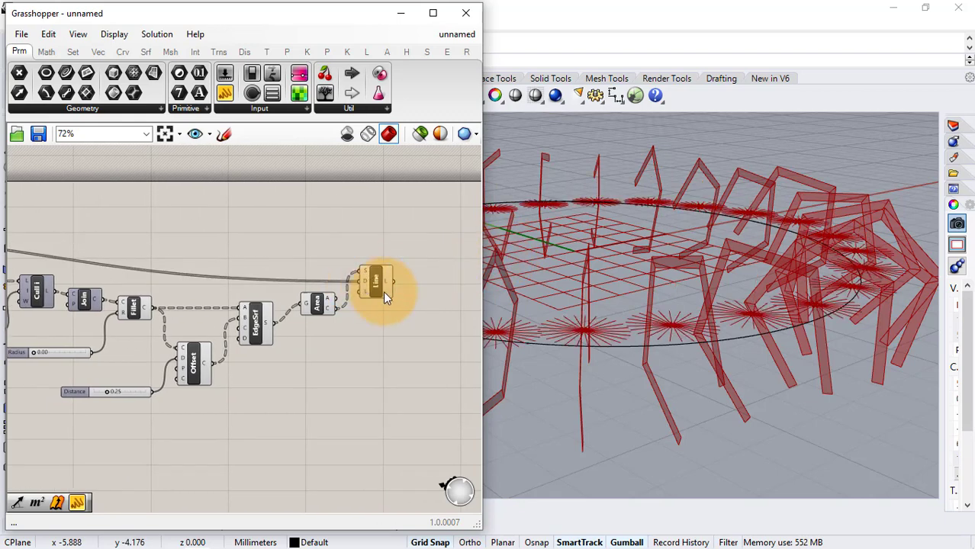
- Flatten the Edge Surface output so each centroid is matched with one direction line
scroll(329, 301, "up", 3)
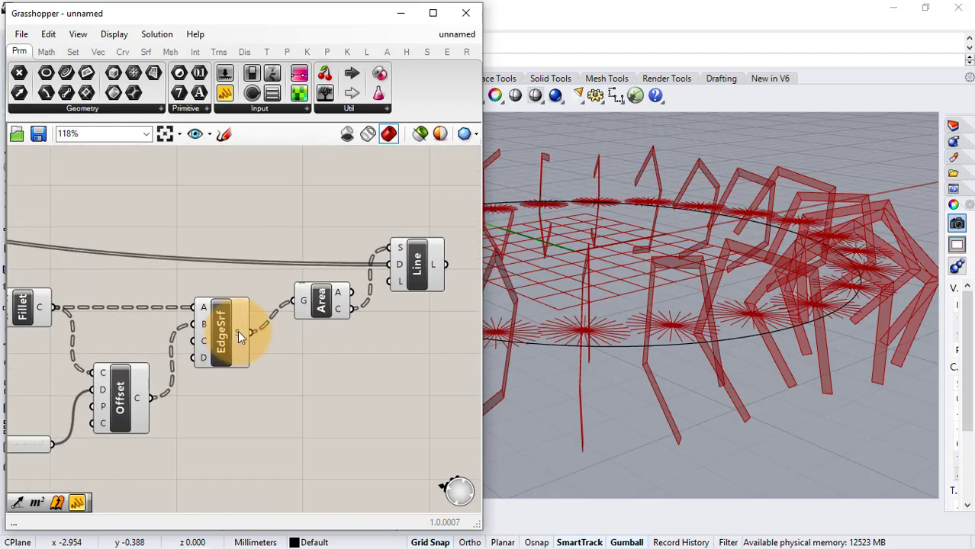
right_click(238, 333)
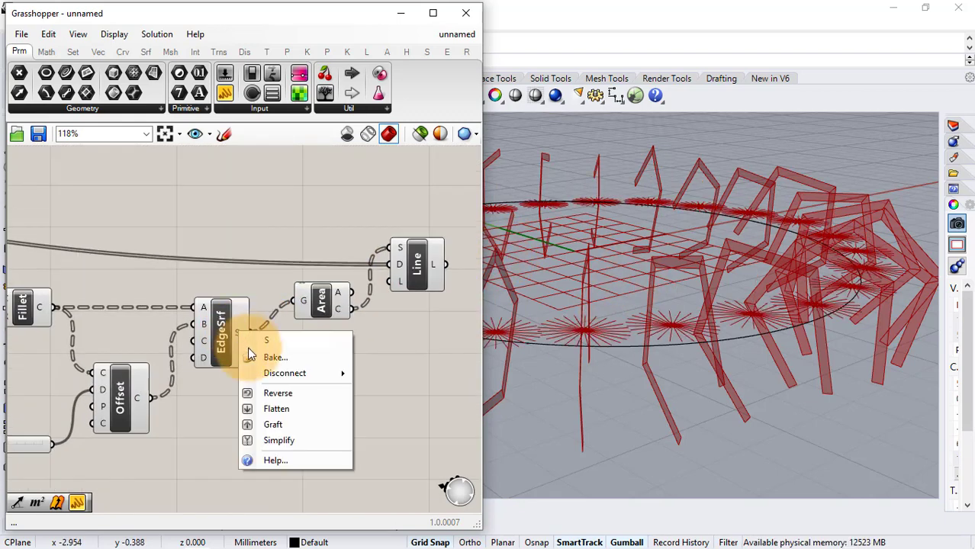
left_click(272, 409)
right_click_drag(568, 329, 610, 331)
right_click_drag(381, 333, 239, 311)
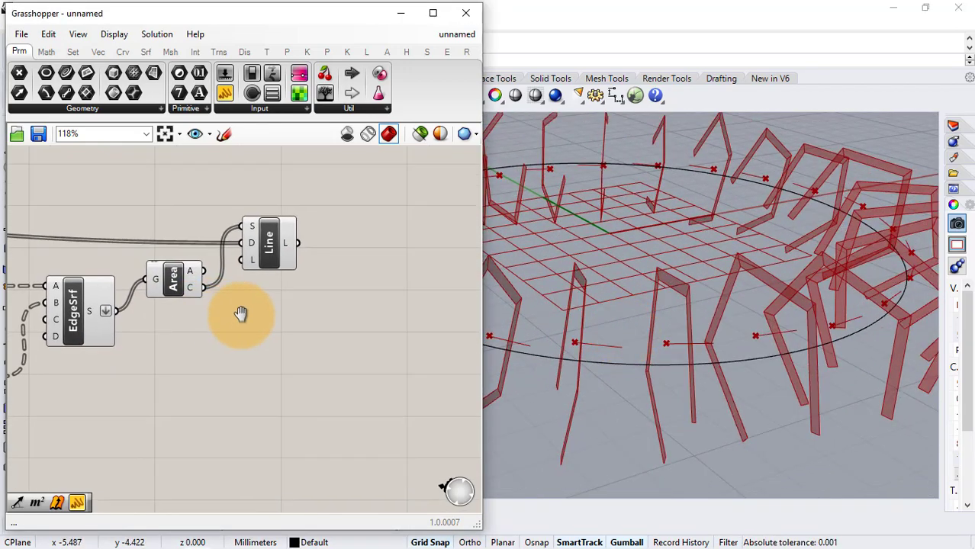
- Add an Extrude component and connect the flattened Edge Surface output to its base input
double_click(324, 249)
type("extr")
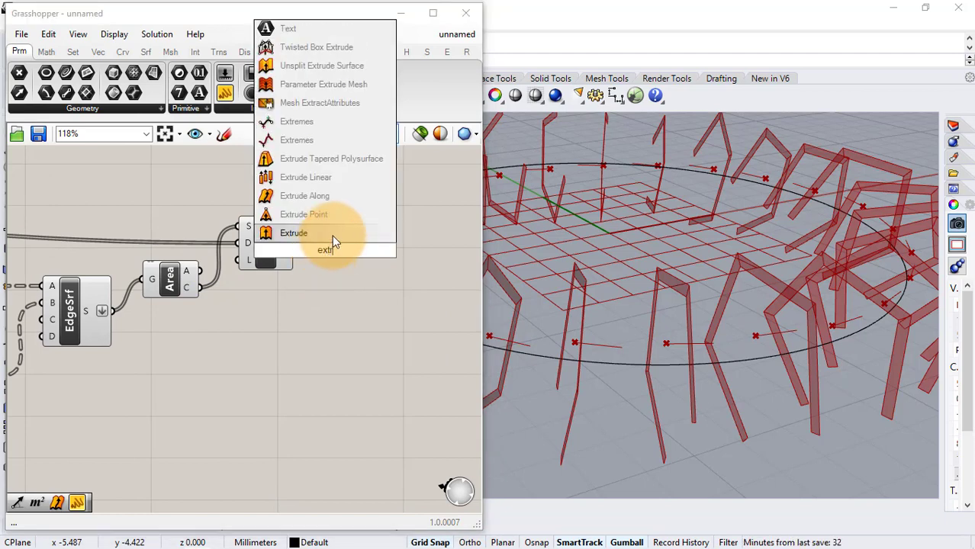
left_click(332, 233)
left_click_drag(343, 251, 361, 270)
left_click_drag(323, 261, 294, 242)
left_click(120, 316)
left_click_drag(257, 290, 336, 261)
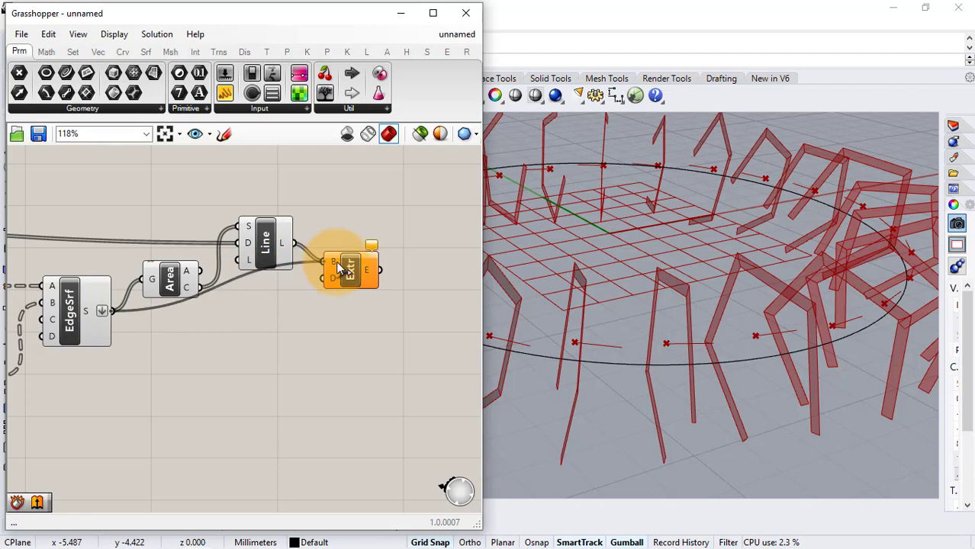
- Rearrange the Area and Line components and connect the Line output to the Extrude direction input
left_click_drag(178, 286, 174, 276)
left_click_drag(243, 248, 234, 231)
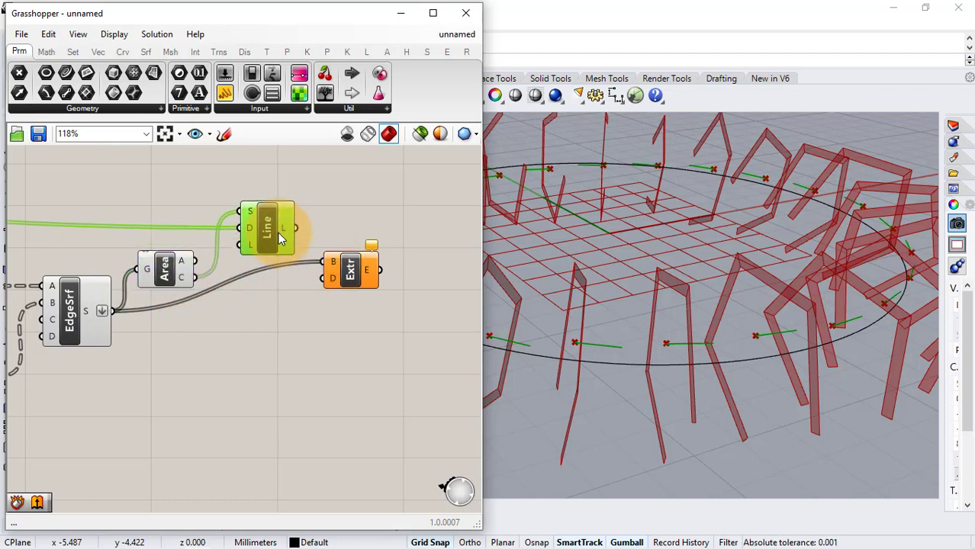
left_click_drag(316, 272, 324, 278)
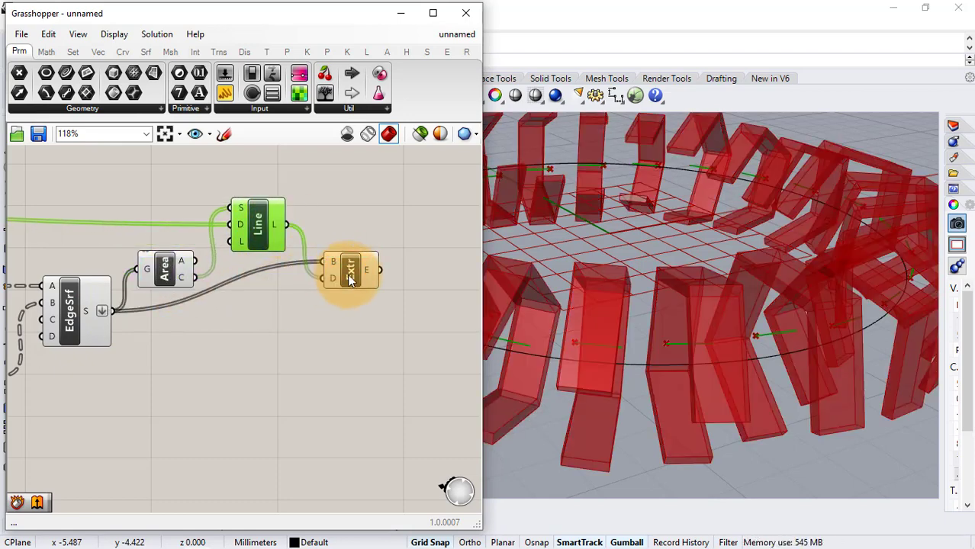
left_click(336, 322)
left_click(350, 270)
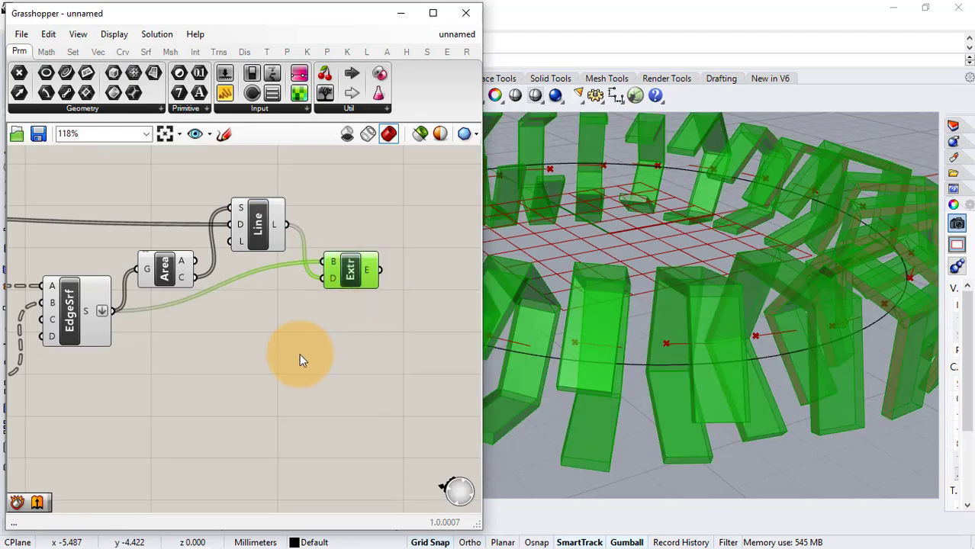
left_click(300, 359)
- Change the preview mesh quality to a smoother setting and inspect the extruded strips around the ring
right_click_drag(795, 261, 536, 244)
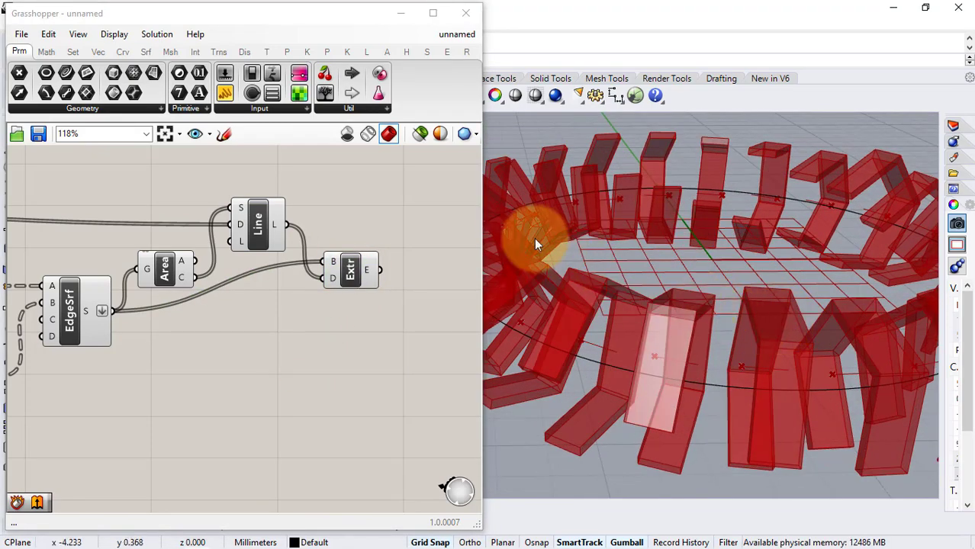
left_click(474, 135)
left_click(498, 198)
right_click_drag(494, 199, 670, 270)
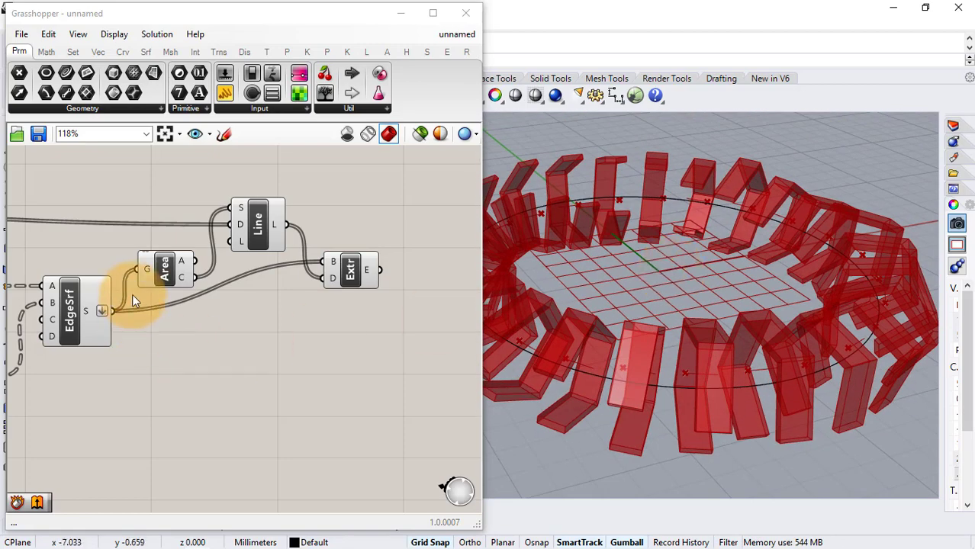
- Try an offset distance of 0.34 on the extruded strips and restore it to 0.25
right_click_drag(132, 294, 260, 296)
right_click_drag(83, 299, 228, 274)
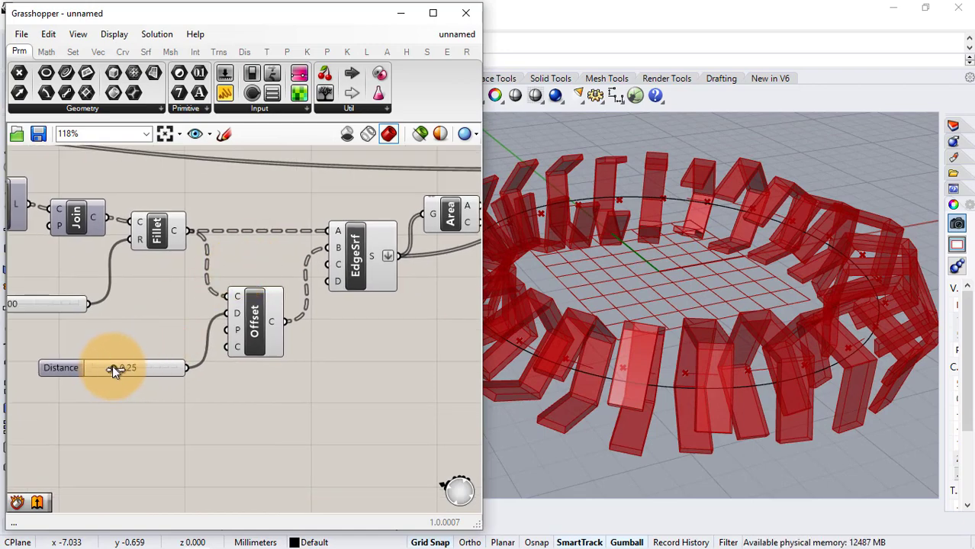
mouse_move(112, 369)
left_mouse_down()
mouse_move(133, 368)
mouse_move(83, 368)
mouse_move(120, 369)
left_mouse_up()
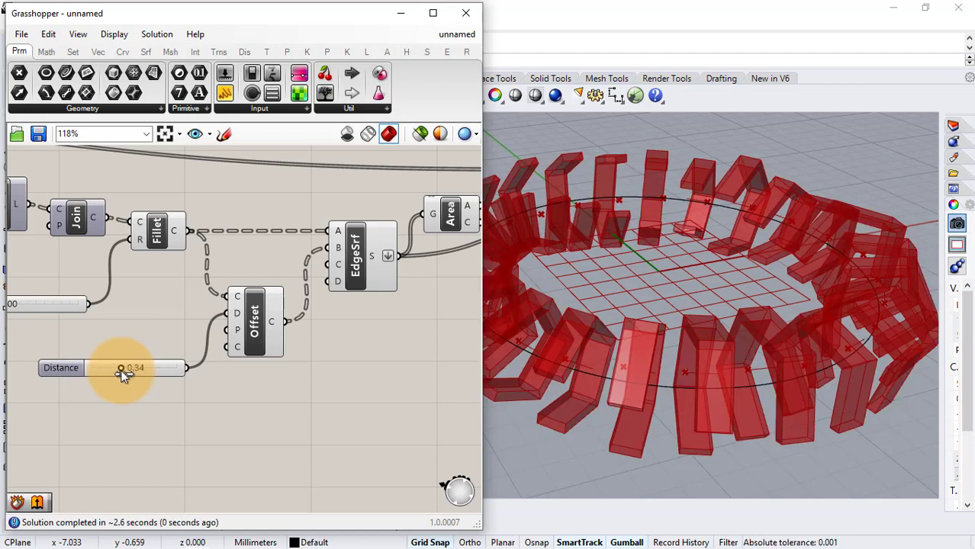
left_click(156, 368)
double_click(155, 368)
type("0.25")
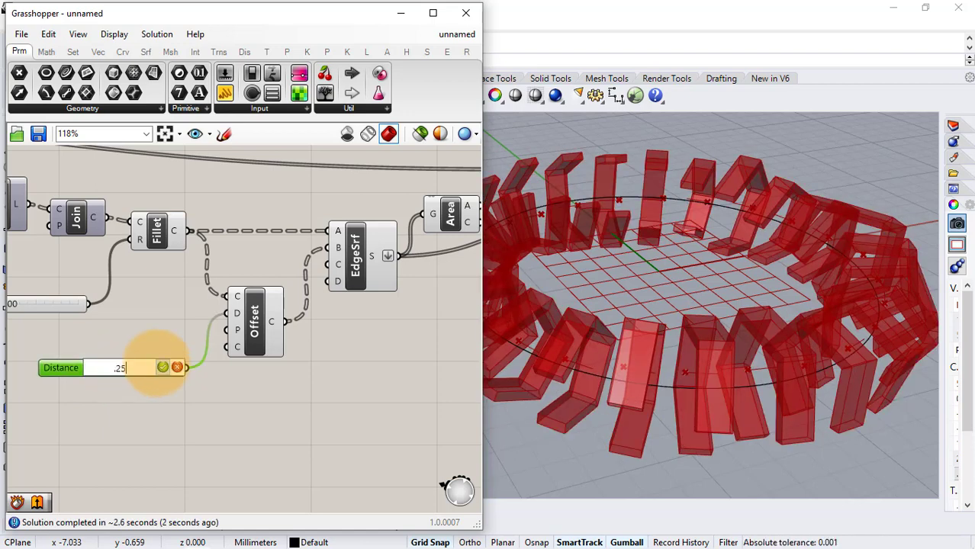
key("Return")
- Test the fillet radius slider on the extruded strips and return it to 0.00
right_click_drag(131, 299, 243, 296)
left_click(192, 316)
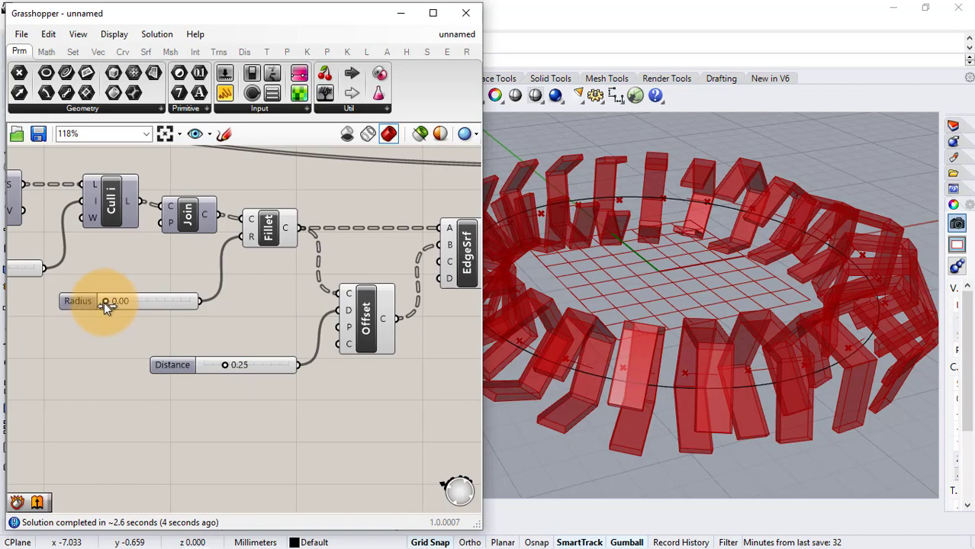
left_click_drag(105, 303, 81, 303)
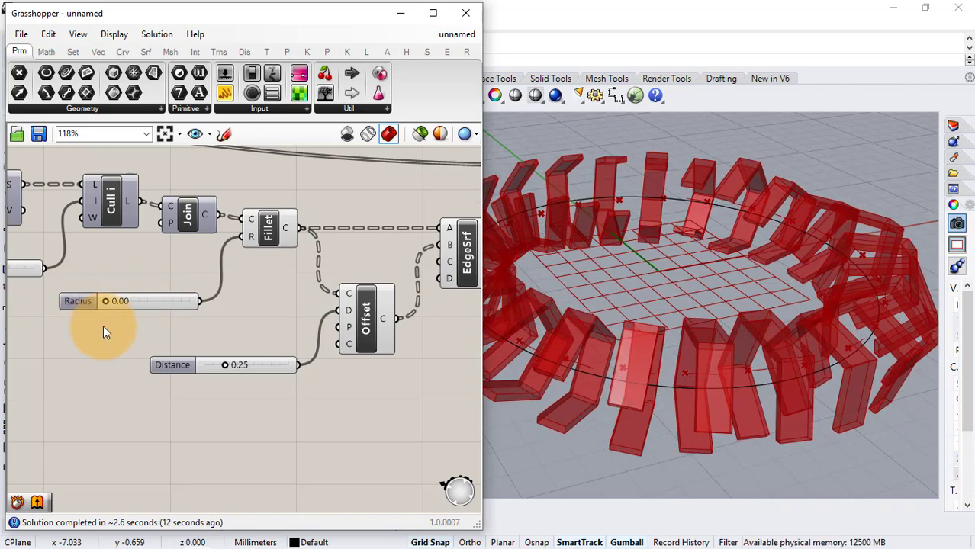
- Add a Custom Preview component and connect the Extrude output to its geometry input
scroll(154, 306, "down", 1)
scroll(154, 305, "down", 1)
right_click_drag(287, 286, 83, 286)
scroll(428, 230, "up", 2)
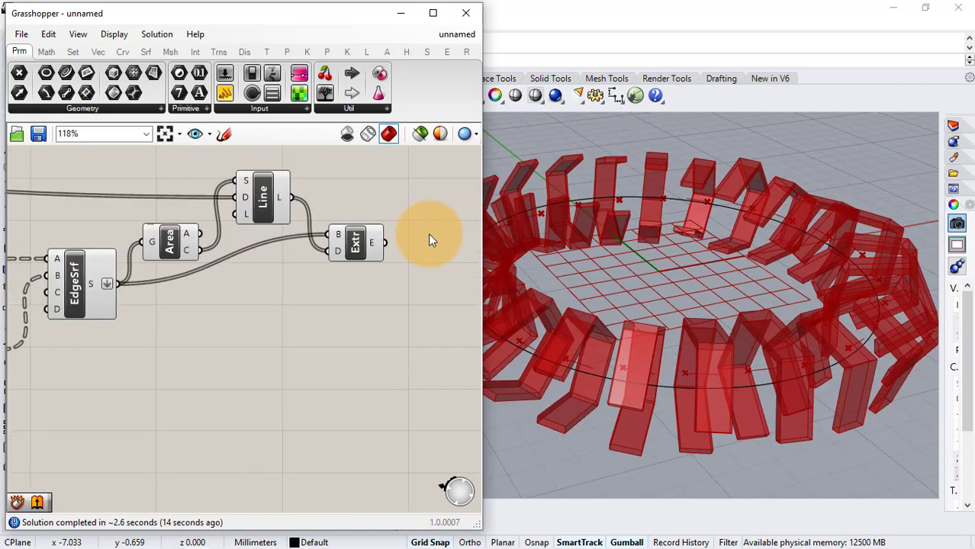
right_click_drag(428, 233, 283, 264)
double_click(283, 281)
type("cust")
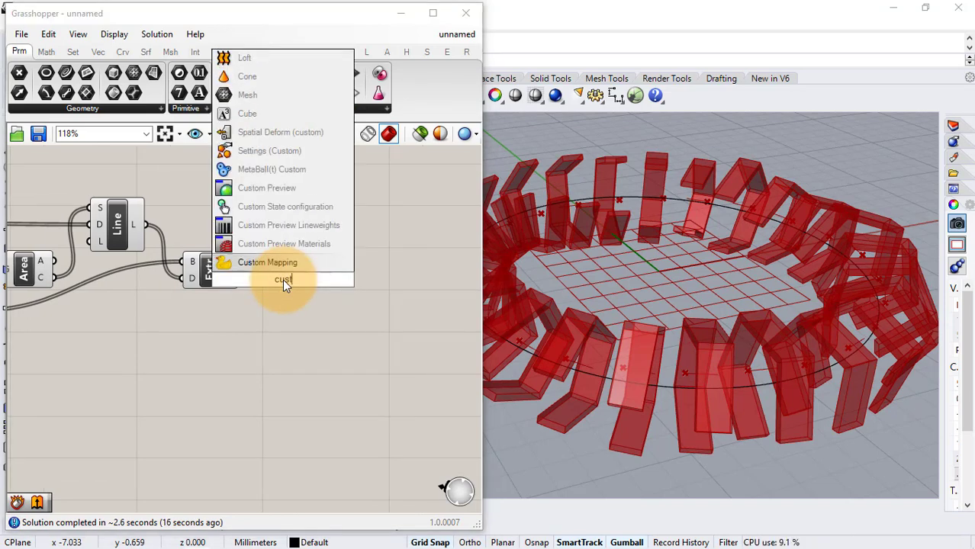
left_click(288, 190)
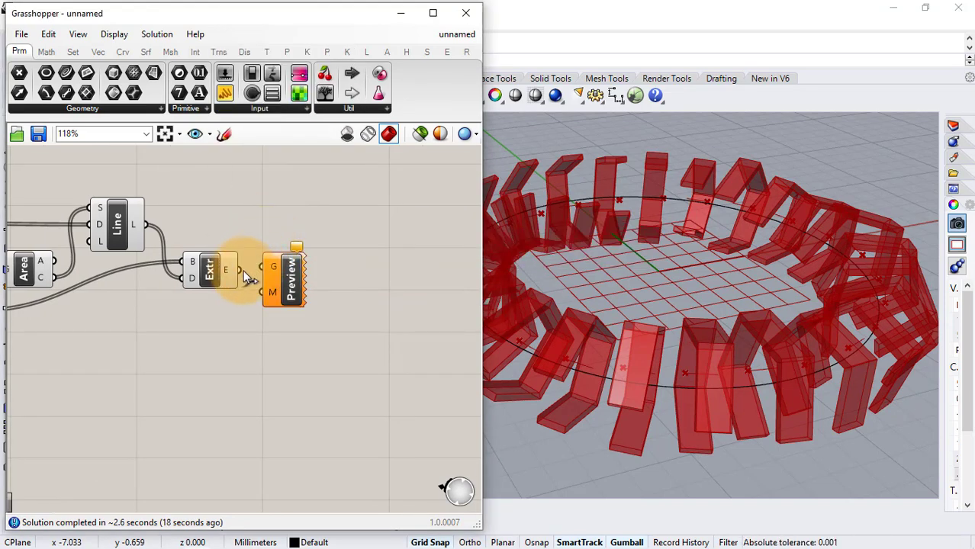
scroll(351, 220, "down", 1)
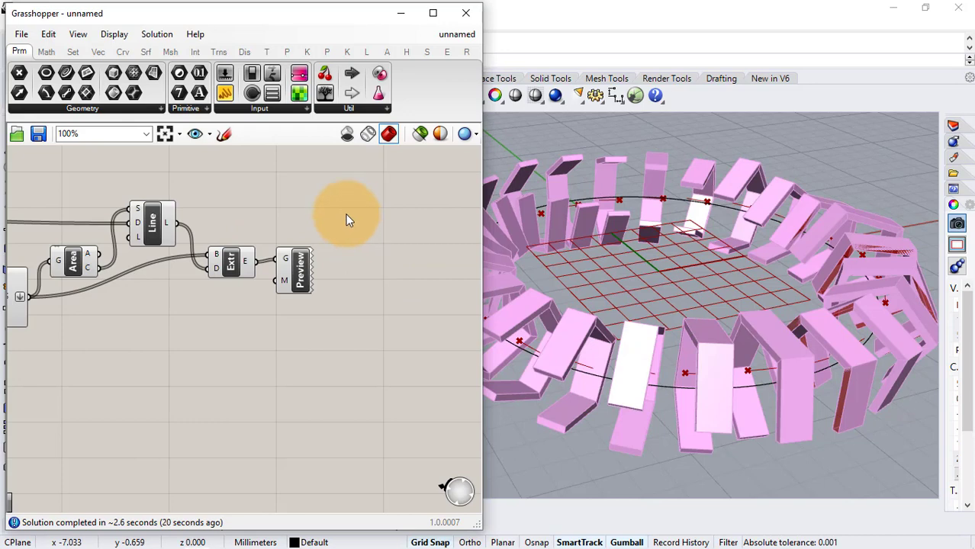
- Minimize the Grasshopper window and show Rhino's four-viewport layout with the whole ring in the Top view
left_click(400, 12)
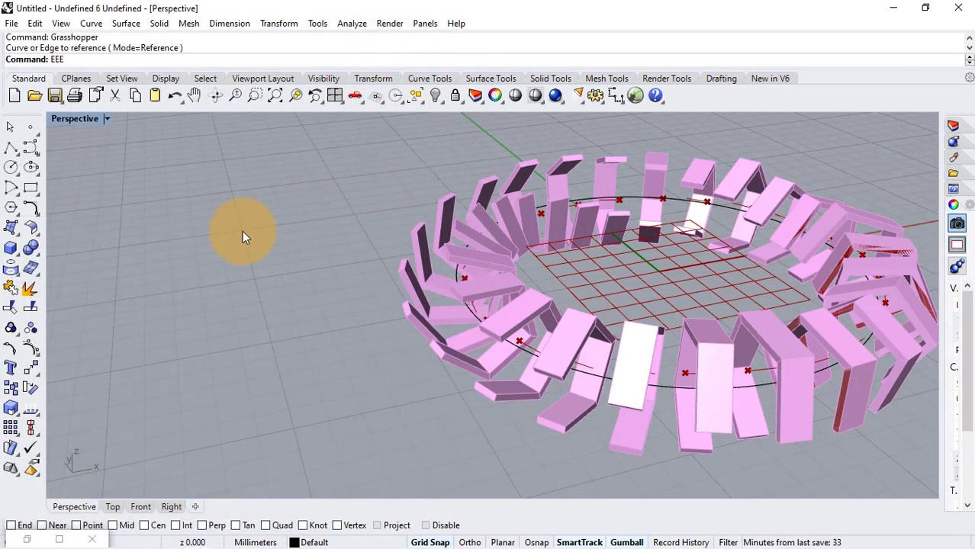
double_click(59, 121)
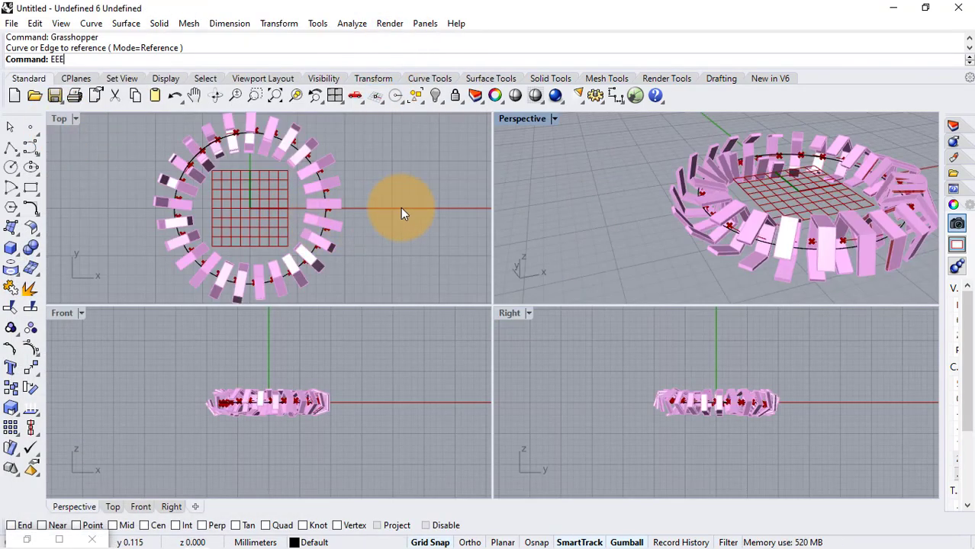
scroll(400, 208, "down", 3)
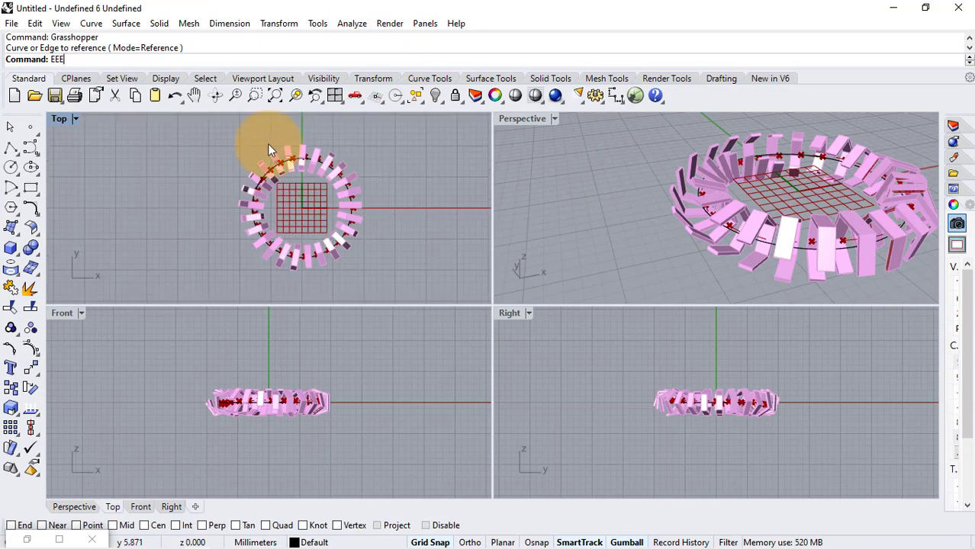
- In the Top view, draw a circle of 10 mm radius centred on the origin around the ring of strips
scroll(290, 183, "up", 3)
type("c")
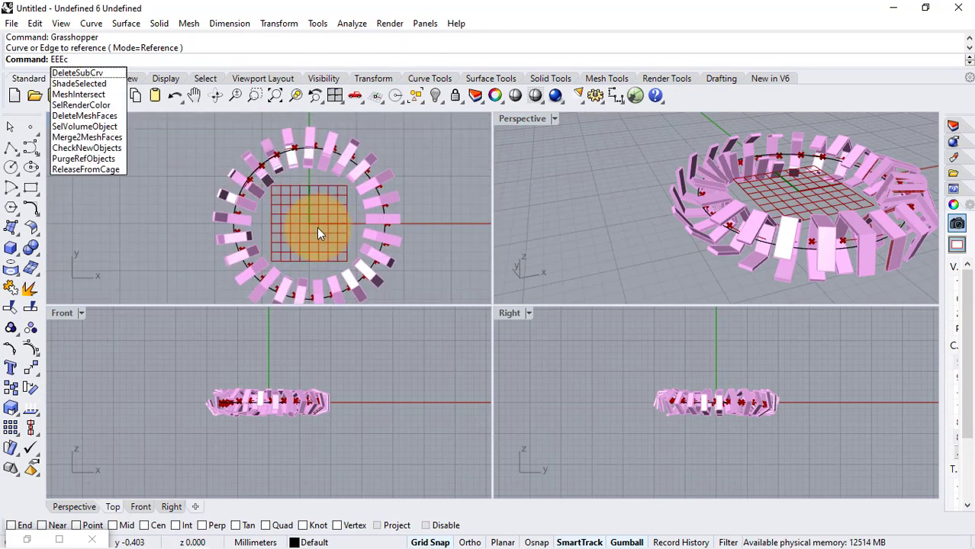
key("Escape")
key("Escape")
type("C")
key("Return")
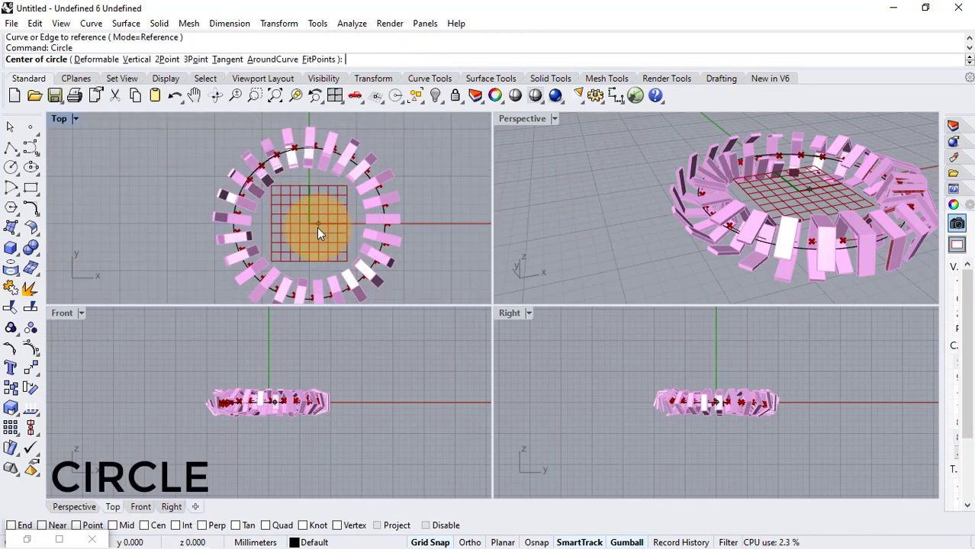
scroll(317, 228, "up", 3)
left_click(305, 222)
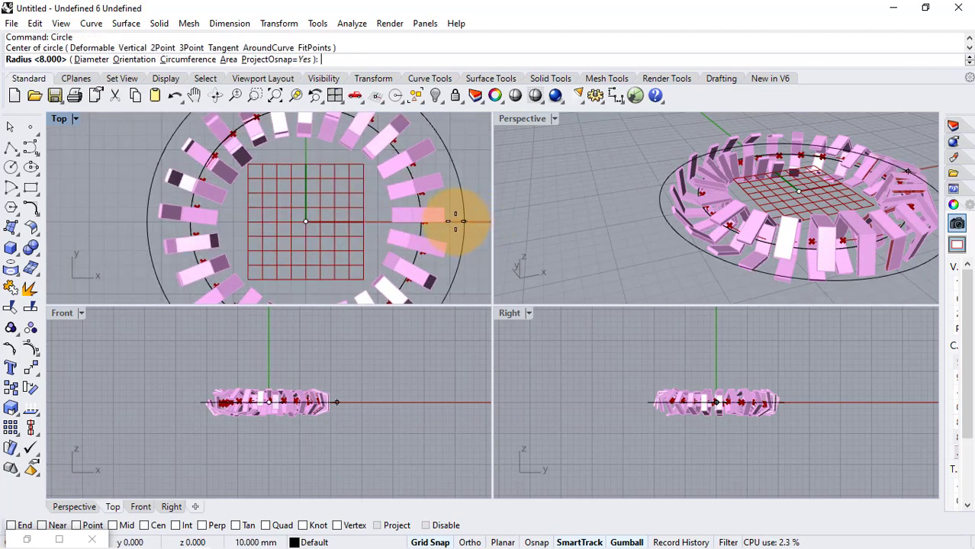
scroll(451, 222, "up", 2)
scroll(449, 221, "down", 2)
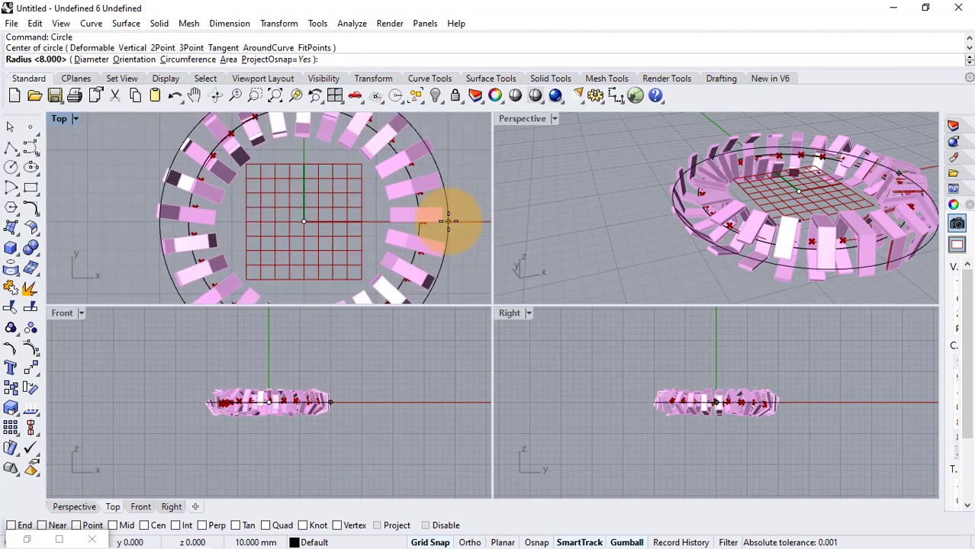
left_click(451, 222)
- Select the new outer circle in the Front view and raise it vertically to about the top of the strips
scroll(219, 387, "up", 5)
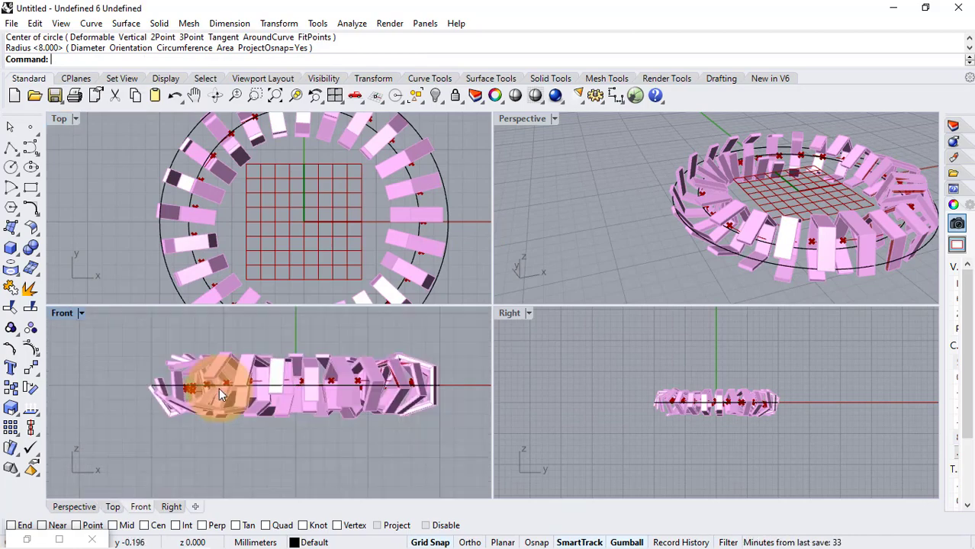
left_click(221, 382)
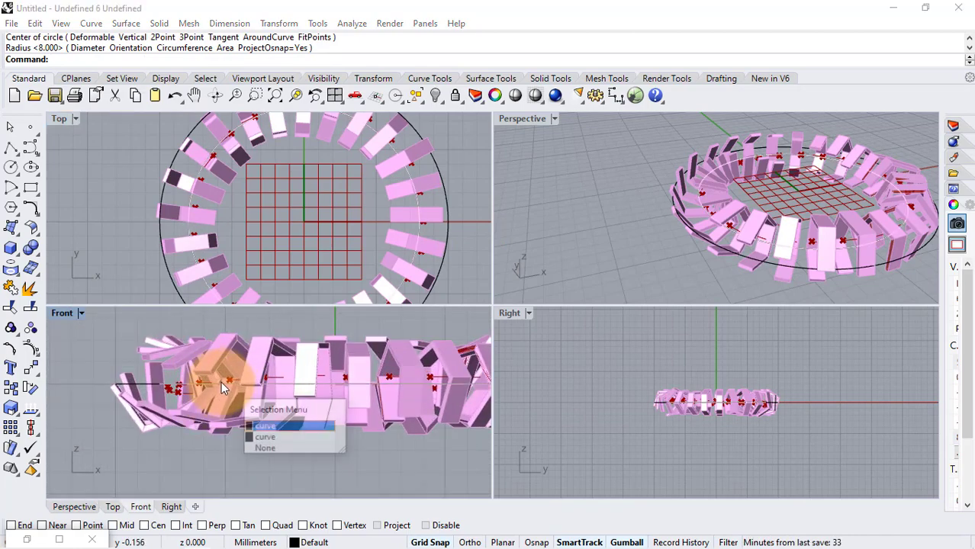
left_click(263, 438)
scroll(196, 389, "down", 2)
scroll(271, 328, "up", 4)
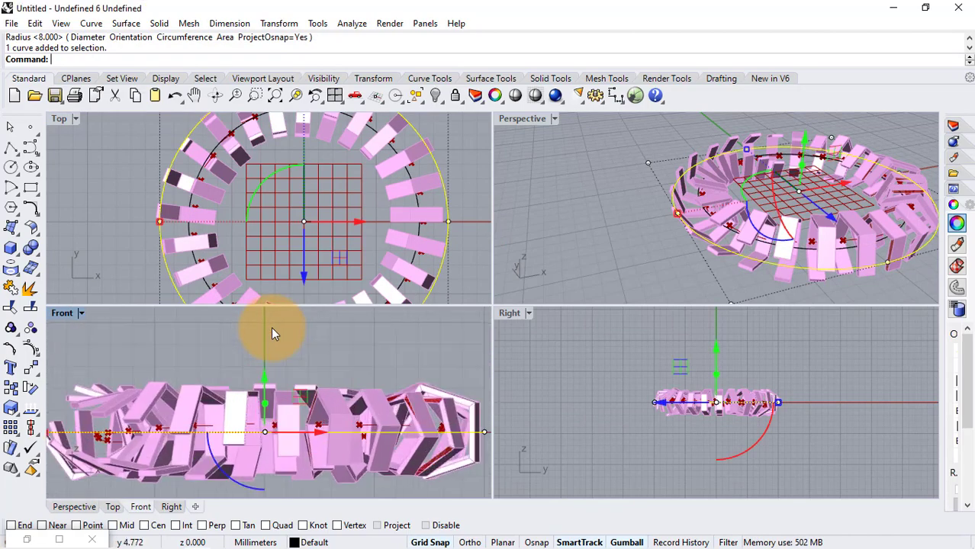
left_click_drag(258, 406, 260, 348)
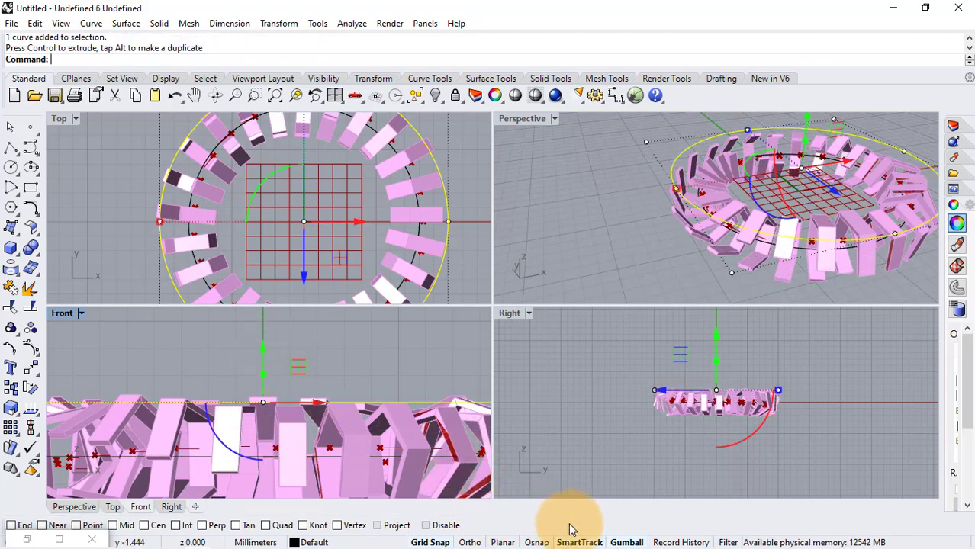
- Turn off Grid Snap, fine-tune the outer circle's height to sit on the strips' upper edges, and deselect it
scroll(256, 393, "up", 5)
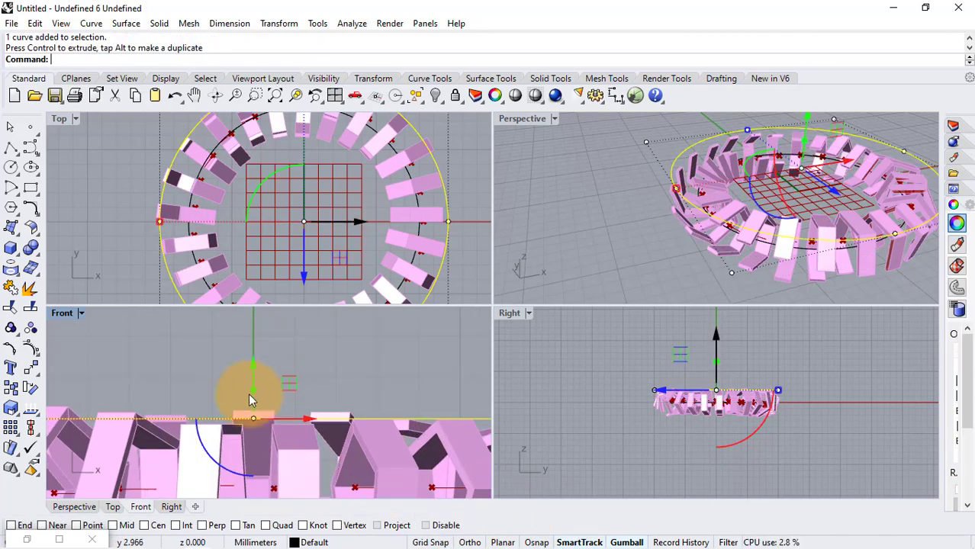
left_click_drag(258, 397, 337, 389)
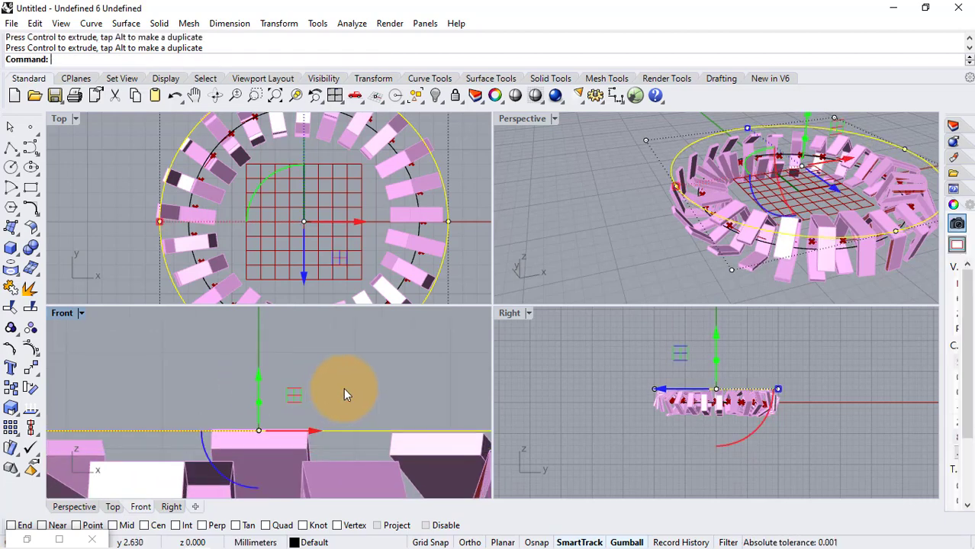
scroll(350, 374, "down", 4)
scroll(87, 390, "up", 5)
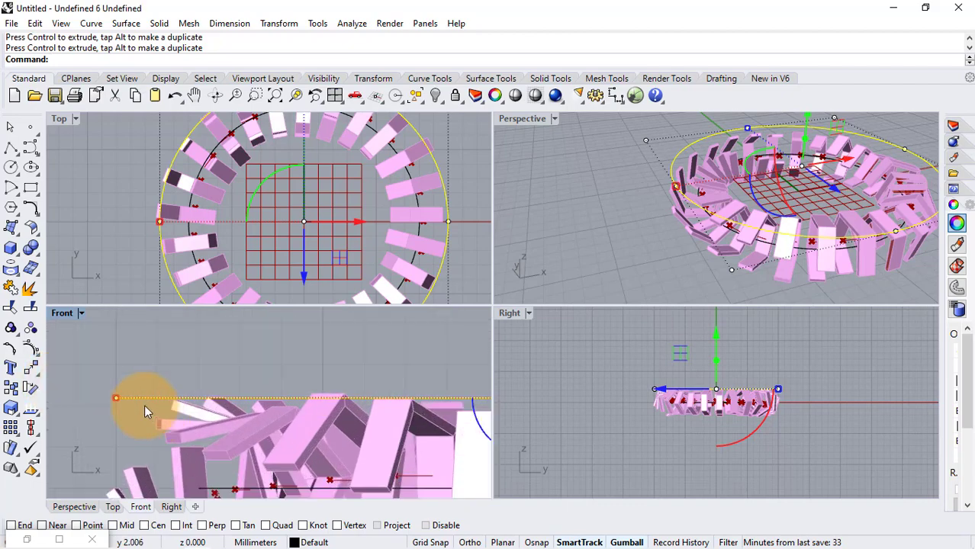
scroll(151, 366, "down", 6)
scroll(139, 363, "up", 6)
left_click(200, 357)
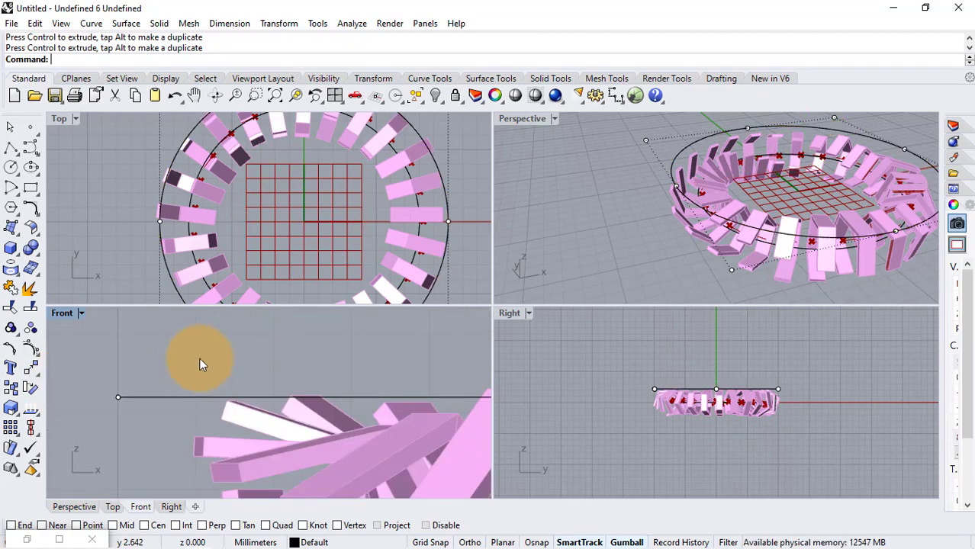
- Maximize the Perspective viewport and bring the Grasshopper window back
double_click(522, 119)
scroll(568, 208, "down", 3)
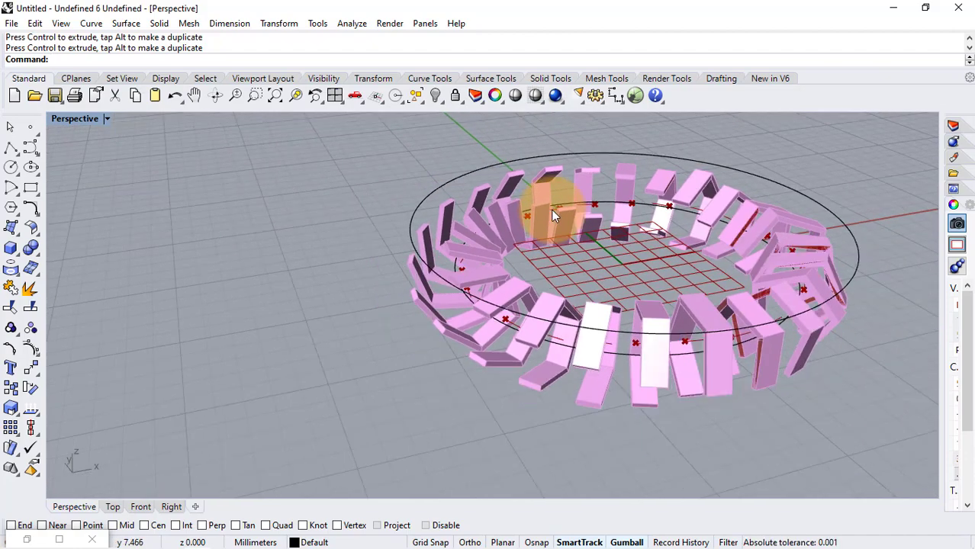
key("Return")
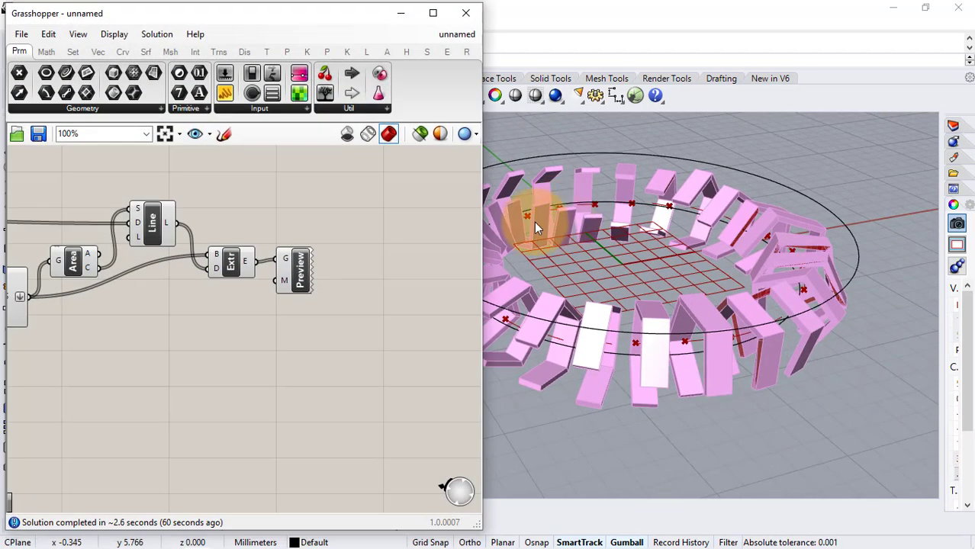
- Add a Curve parameter beside the existing definition and reference the raised outer circle in it
right_click_drag(231, 194, 219, 216)
right_click_drag(730, 237, 695, 248)
double_click(248, 198)
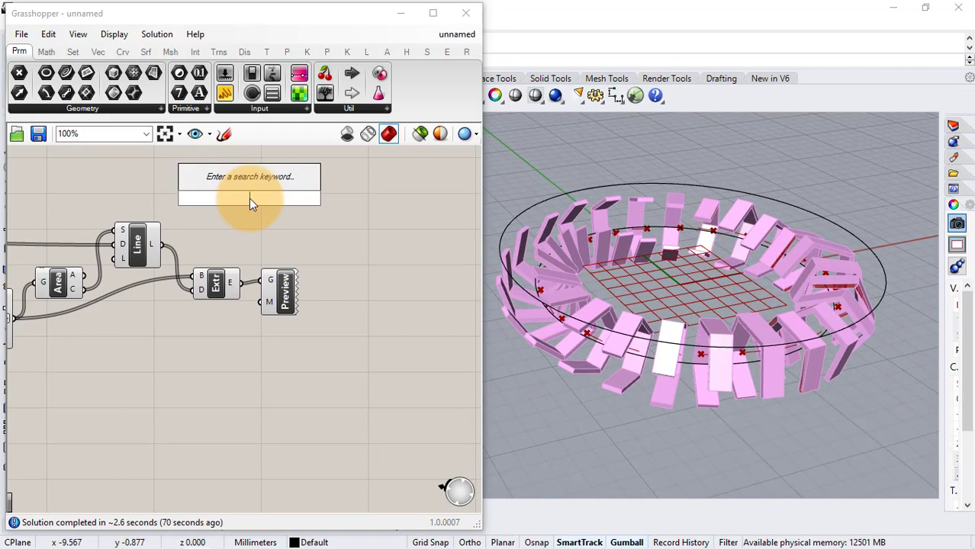
type("crv")
left_click(251, 187)
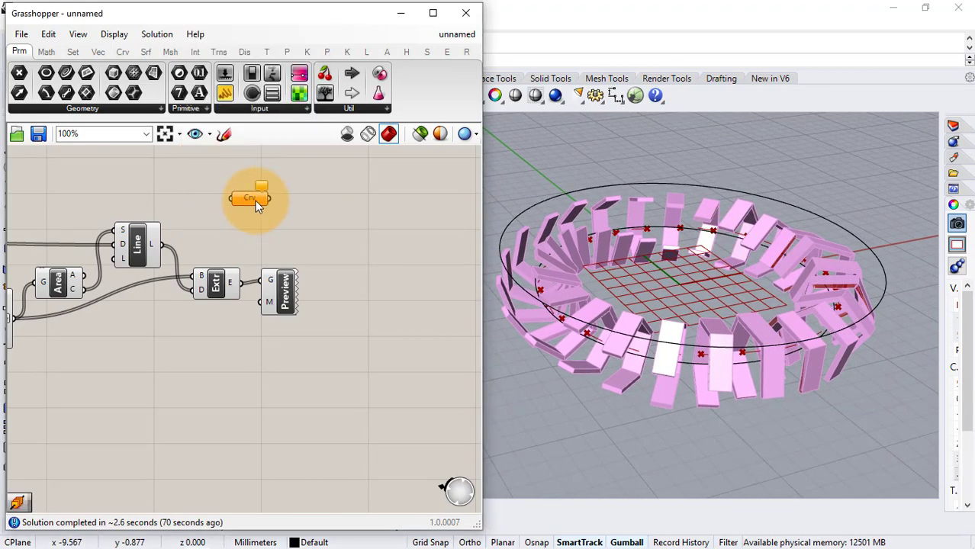
right_click(255, 200)
left_click(325, 397)
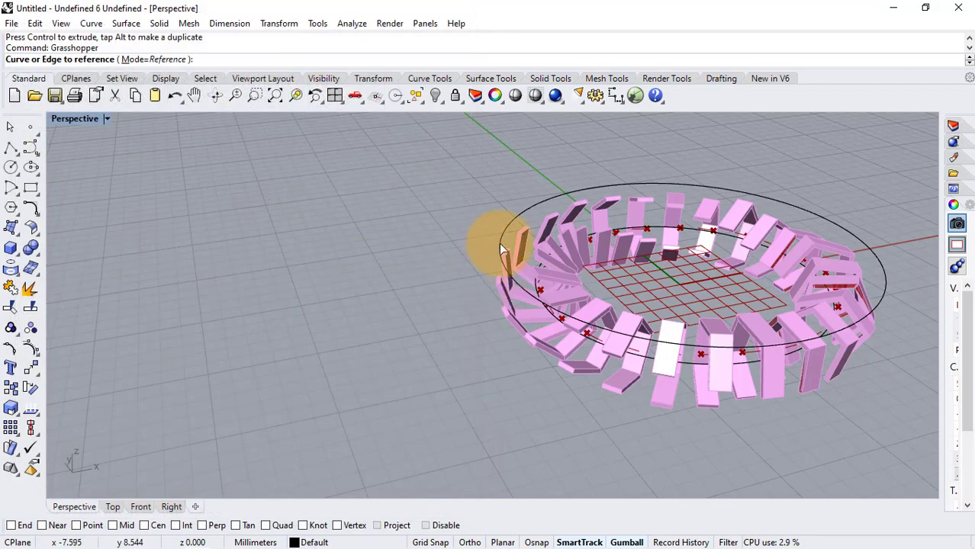
left_click(499, 244)
- Add an Extrude component and connect the new Curve parameter to its base input
double_click(342, 208)
type("extr")
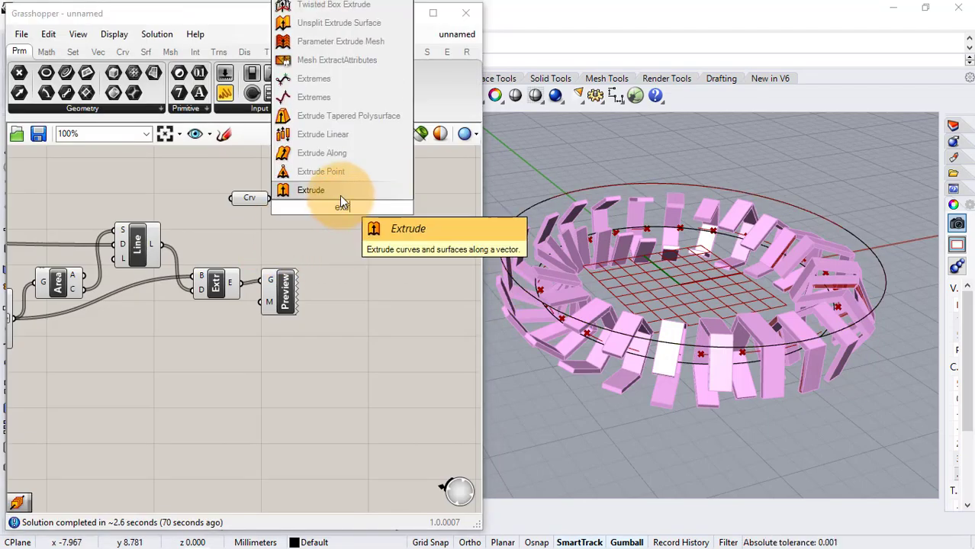
left_click(340, 193)
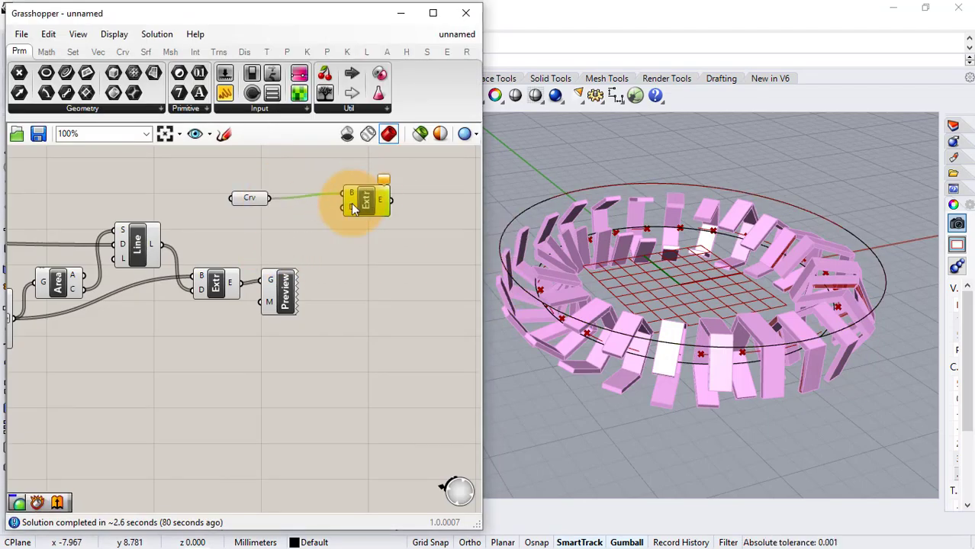
- Add a Unit Z vector and connect it to the direction input of the circle's Extrude component
double_click(295, 235)
type("z")
left_click(294, 223)
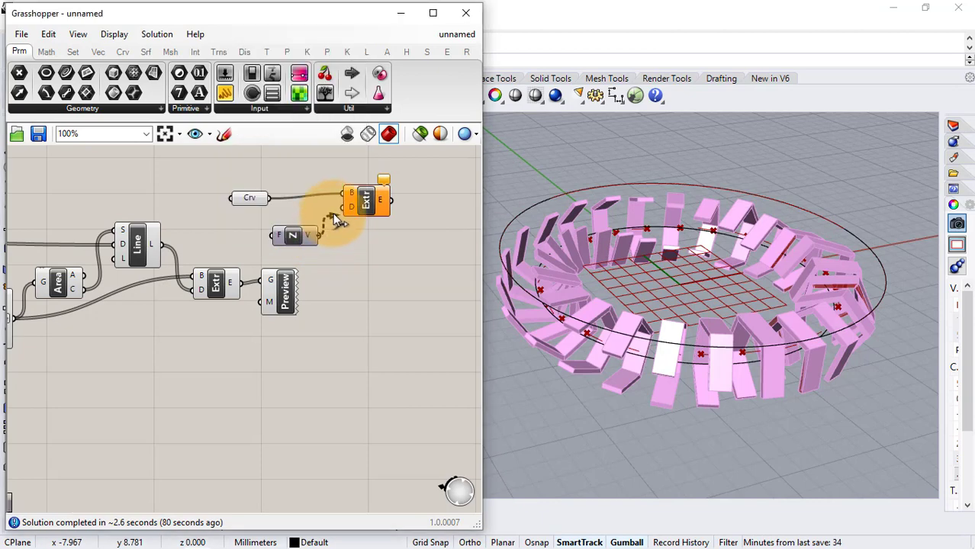
left_click_drag(332, 216, 343, 206)
left_click(371, 208)
left_click(365, 238)
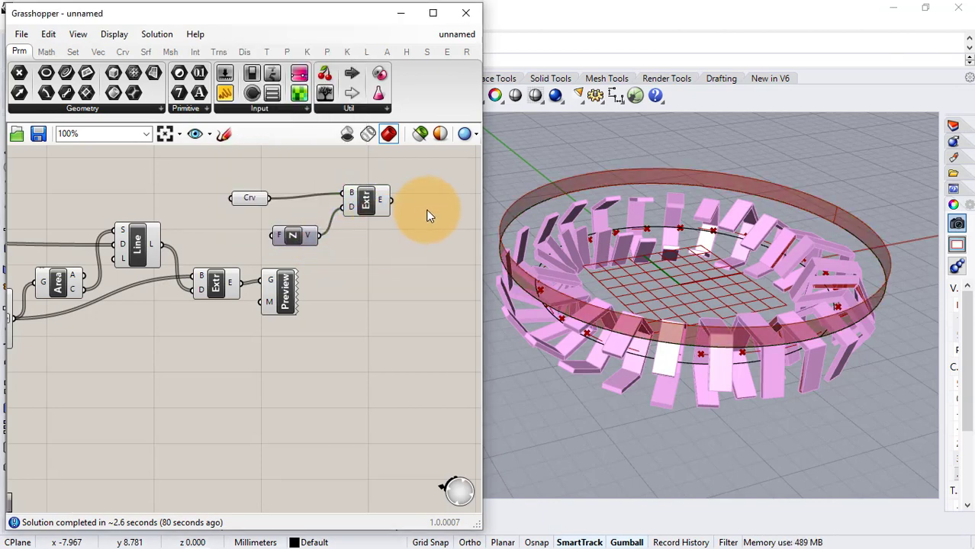
- Add a Cap Holes component and connect the circle's extrusion to it to close the tabletop
double_click(428, 216)
type("cap")
left_click(428, 194)
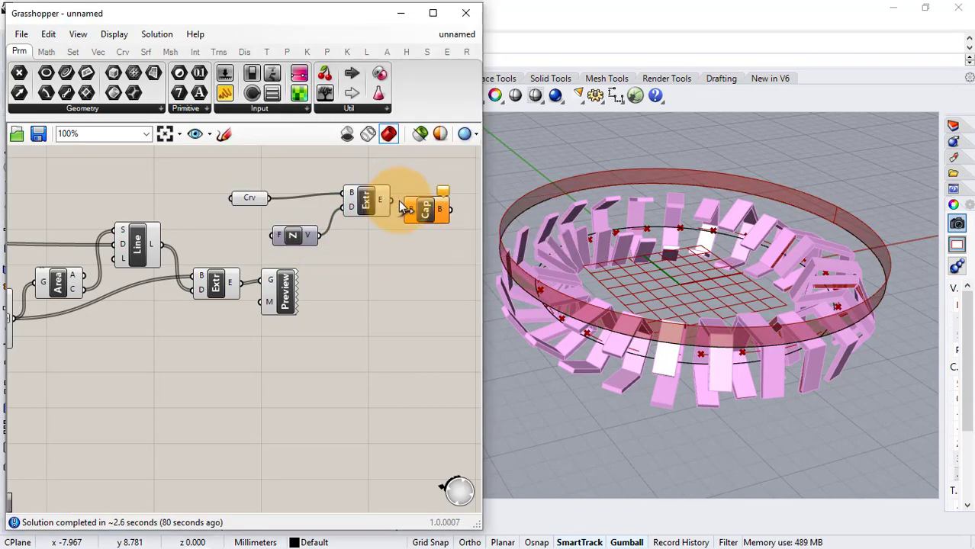
left_click_drag(398, 200, 440, 210)
left_click(399, 262)
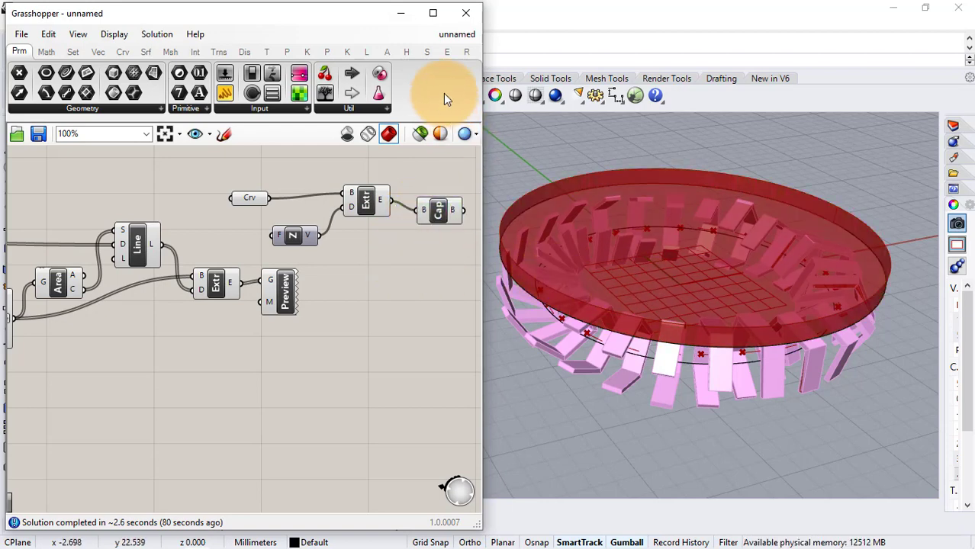
- Move the Curve, Unit Z, Extrude and Cap components up together, clear of the strip components
left_click_drag(441, 172, 244, 245)
left_click_drag(303, 230, 294, 173)
left_click(309, 236)
right_click_drag(310, 236, 261, 266)
scroll(135, 237, "up", 1)
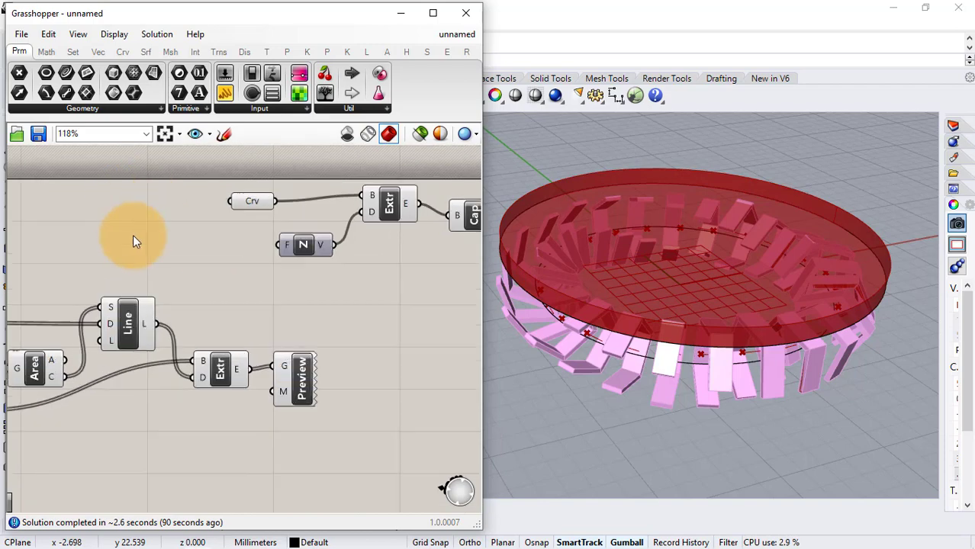
- Add a number slider of 0.15 and connect it to the Unit Z factor input
double_click(134, 237)
type("0.15")
key("Return")
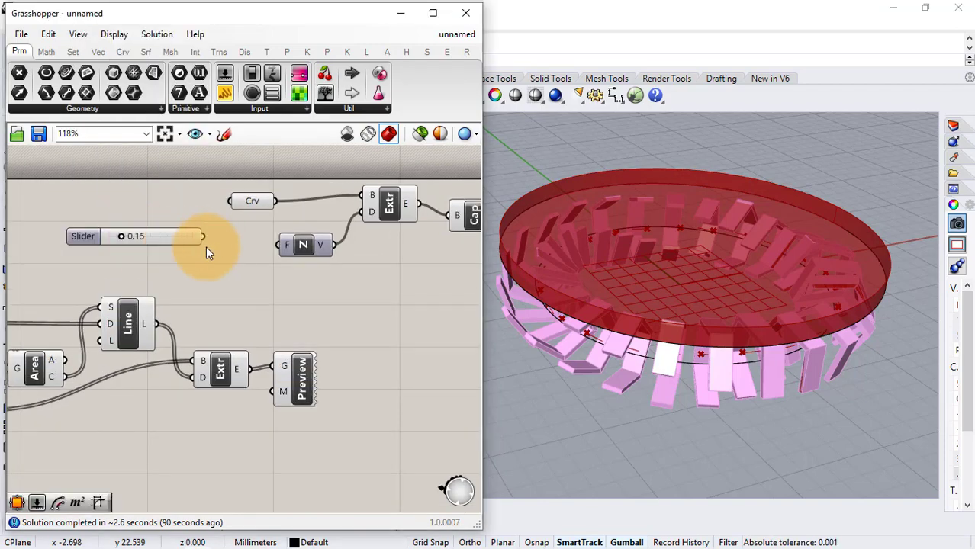
left_click_drag(205, 237, 280, 256)
- Check the tabletop edge up close and reduce its thickness factor to 0.06
right_click_drag(620, 311, 508, 347)
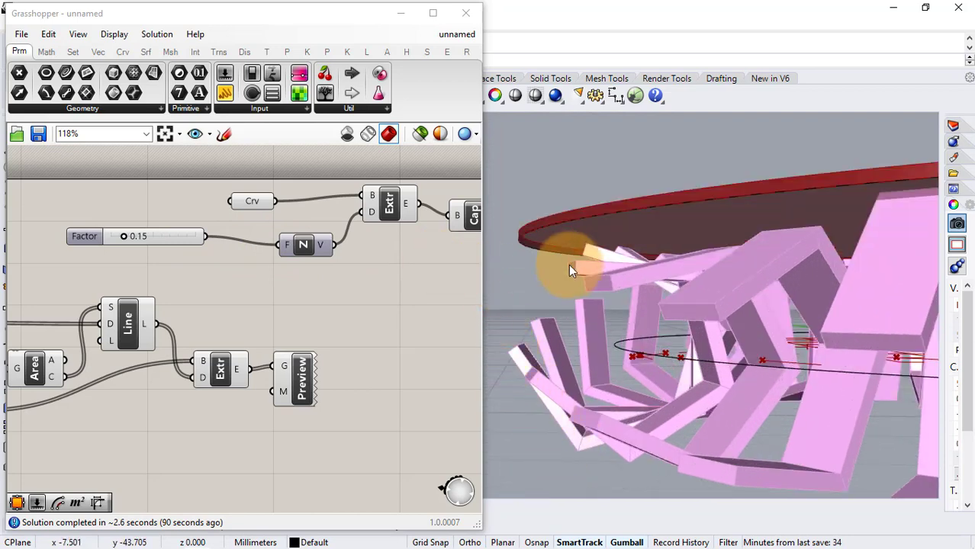
right_click_drag(570, 270, 531, 288)
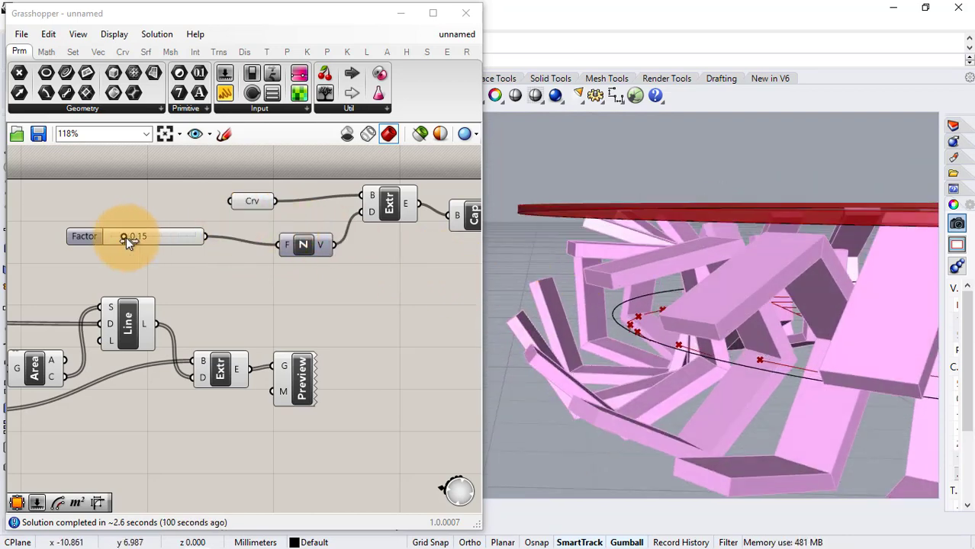
left_click_drag(123, 238, 113, 240)
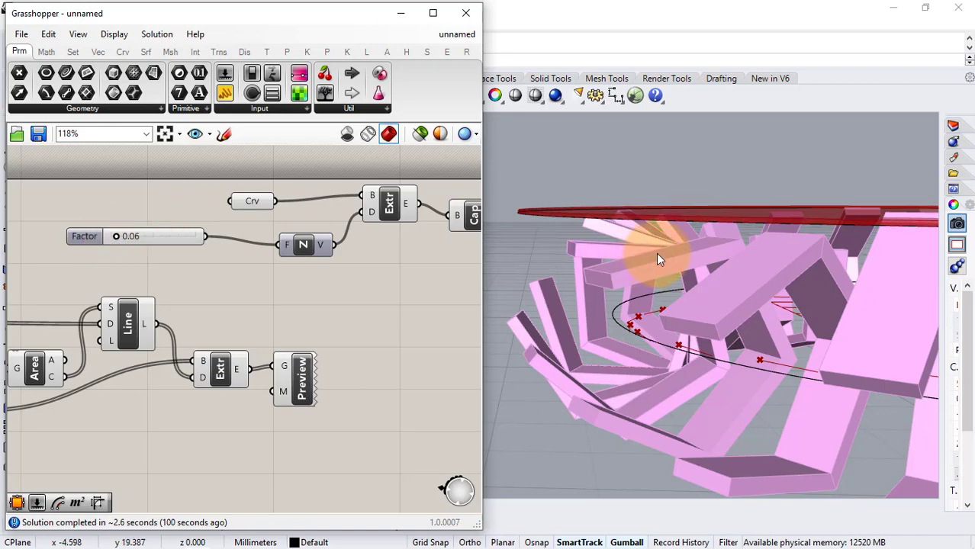
right_click_drag(656, 253, 710, 242)
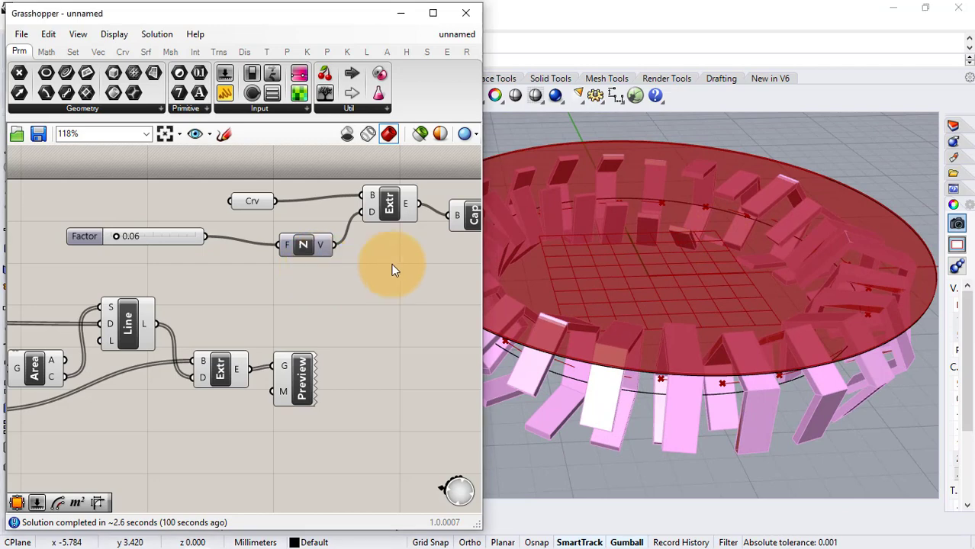
- Bake the capped tabletop to the Default layer as a group
right_click_drag(394, 268, 286, 245)
right_click(364, 212)
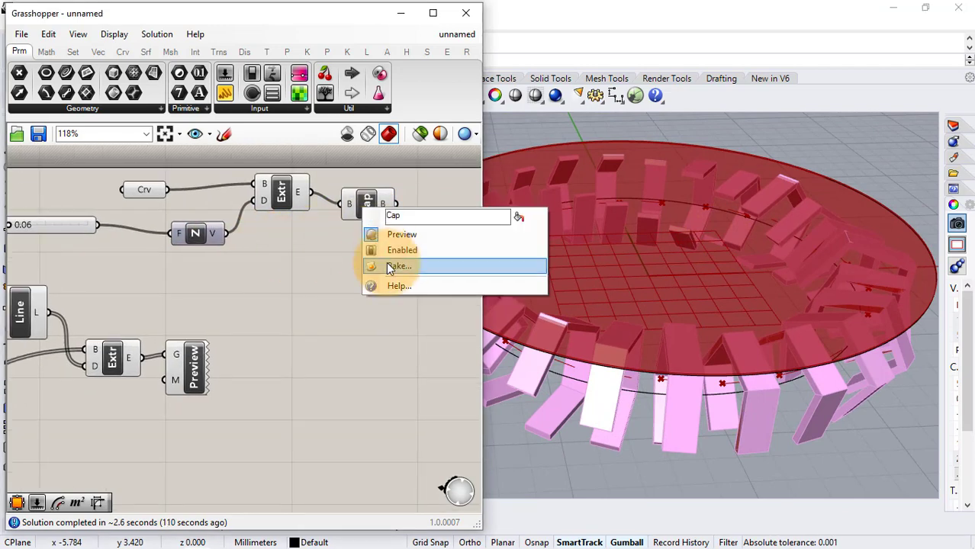
left_click(386, 262)
left_click(395, 397)
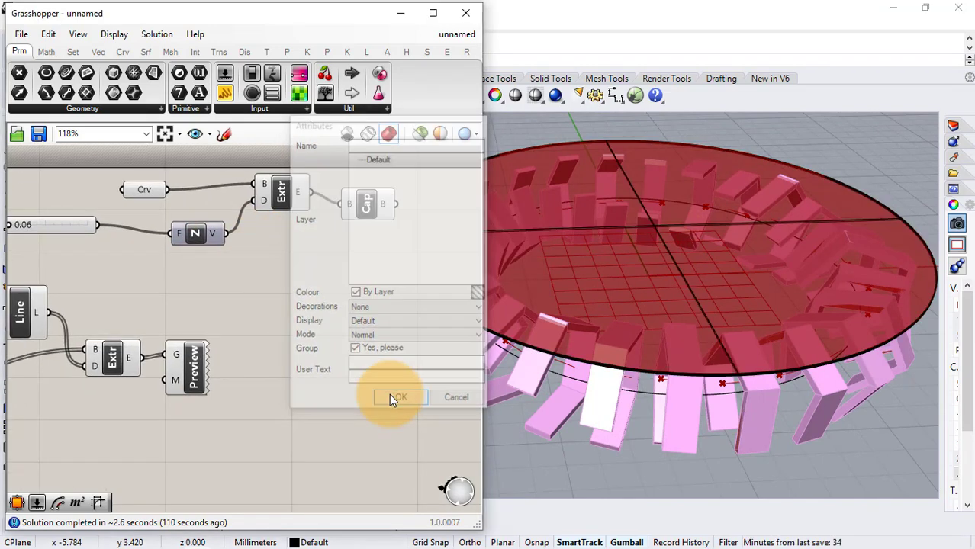
- Bake the strips' Extrude output to the Default layer as a group and delete the Custom Preview component
right_click(128, 360)
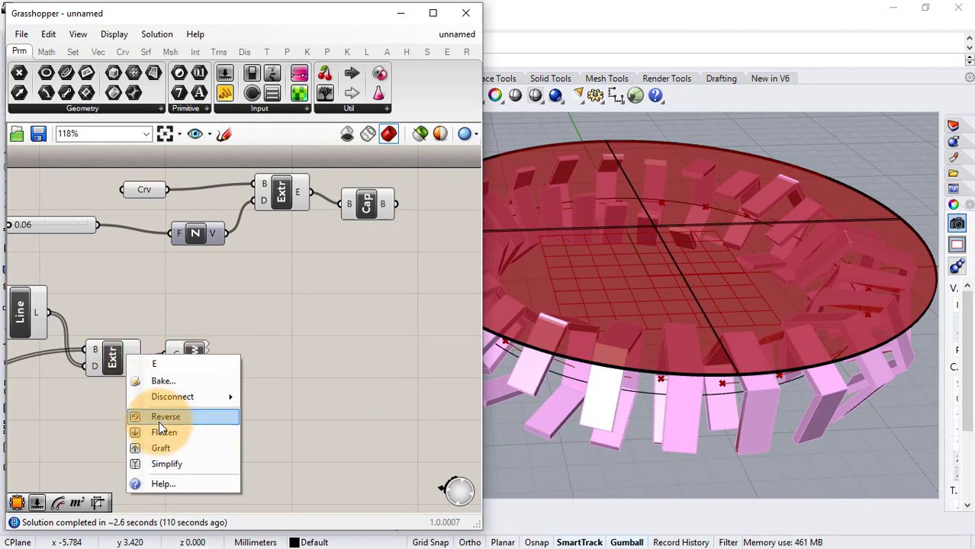
left_click(158, 382)
left_click(135, 460)
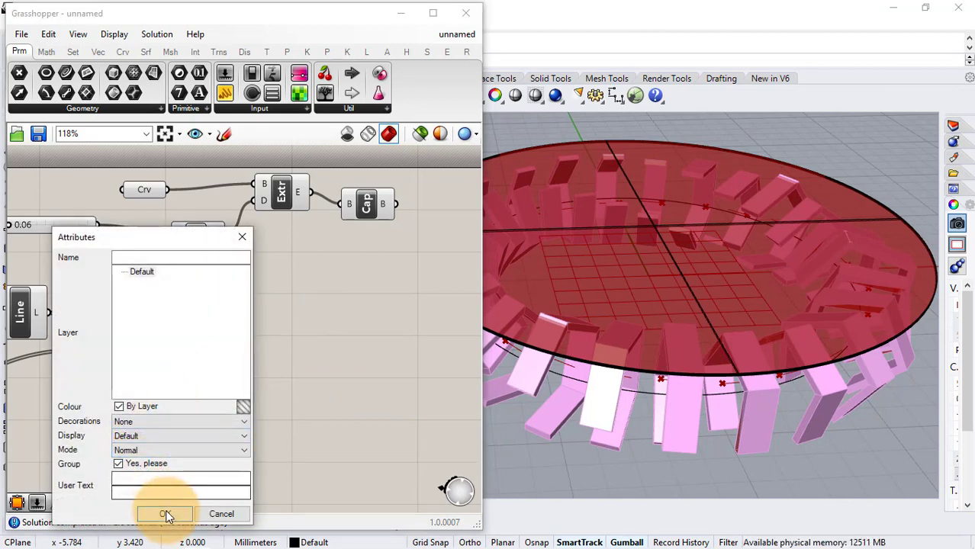
left_click(165, 514)
key("Delete")
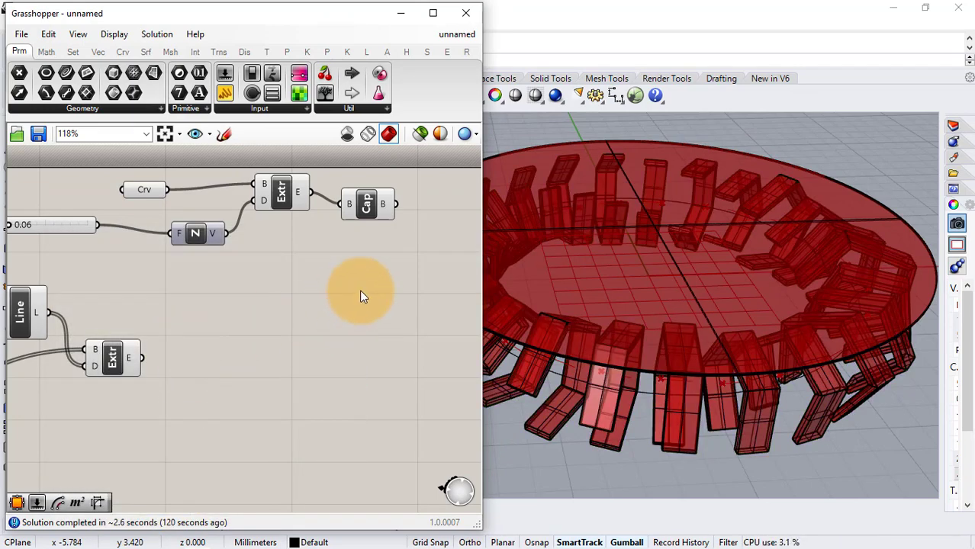
- Select all components of the definition and turn off their preview
scroll(369, 279, "down", 5)
left_click_drag(397, 202, 134, 380)
middle_click(135, 379)
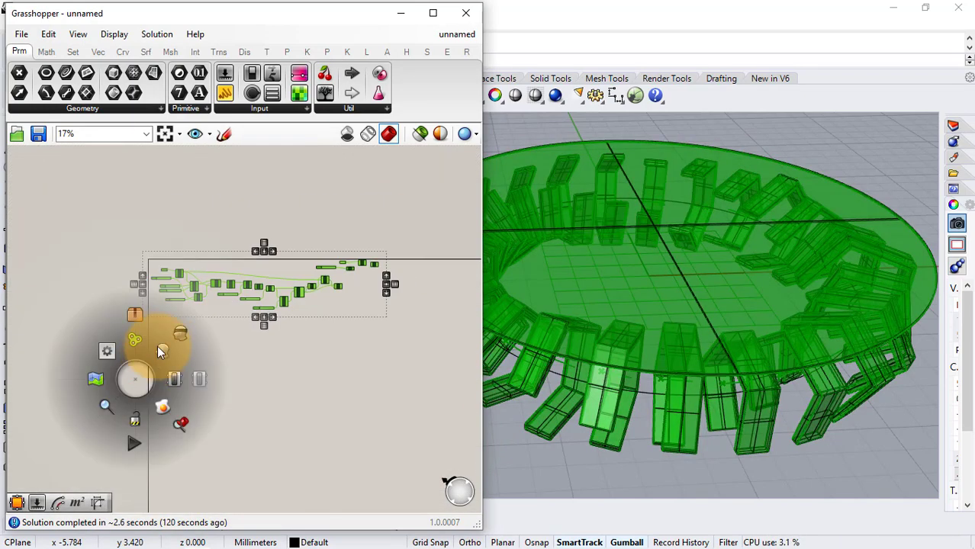
left_click(179, 333)
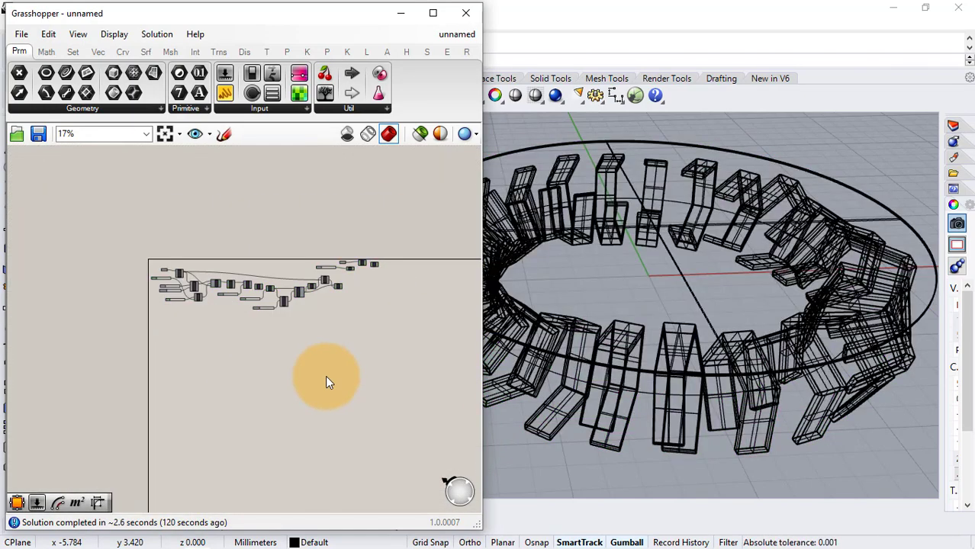
- Minimize Grasshopper, set the Perspective viewport to Rendered display, and orbit around the finished table
left_click(401, 13)
left_click(107, 118)
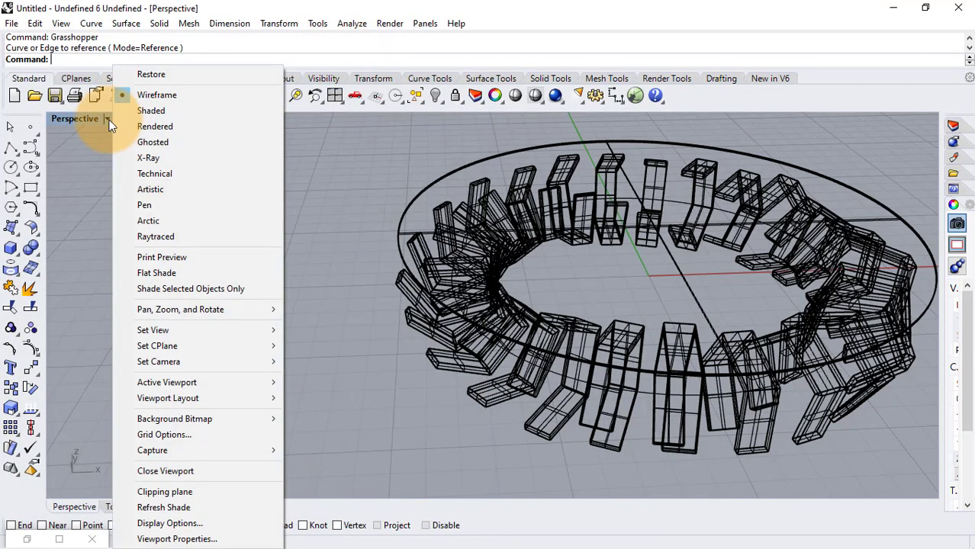
left_click(152, 126)
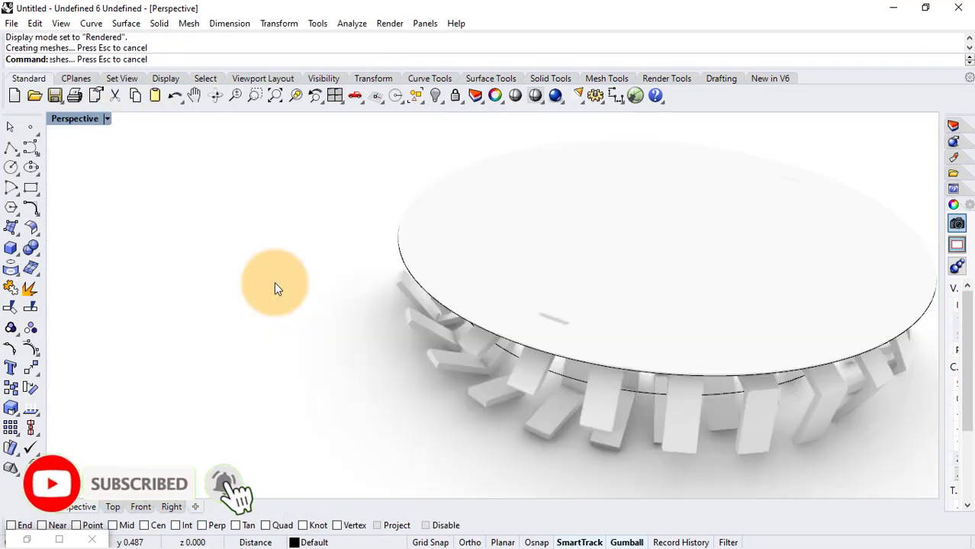
right_click_drag(374, 284, 547, 342)
right_click_drag(565, 293, 898, 350)
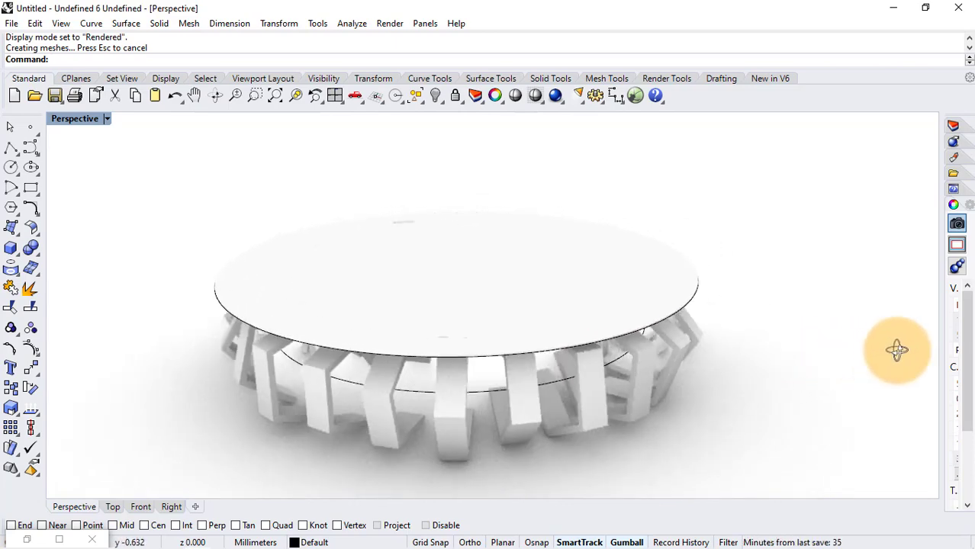